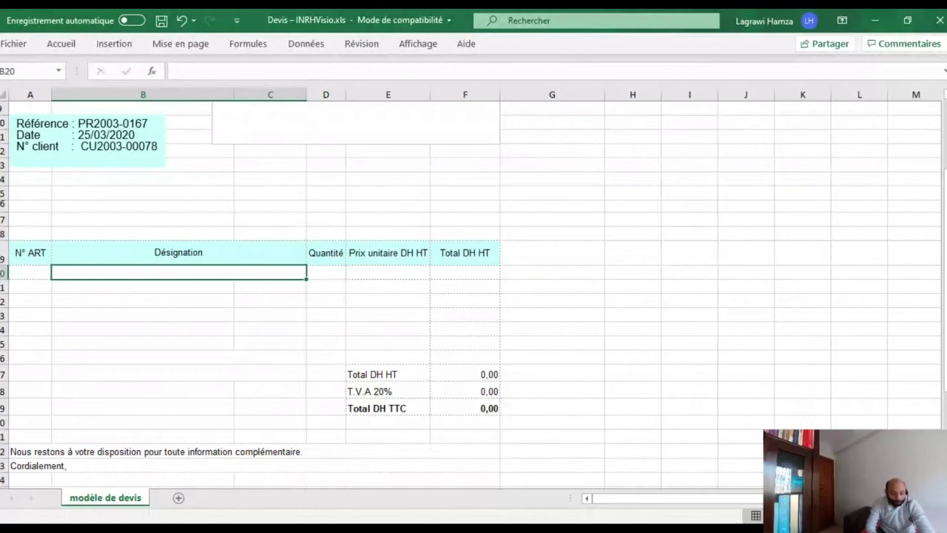
Enter "Licence 3CX 16 AS - Annual" as the designation of the quote's first item line in B20
text(Lice)
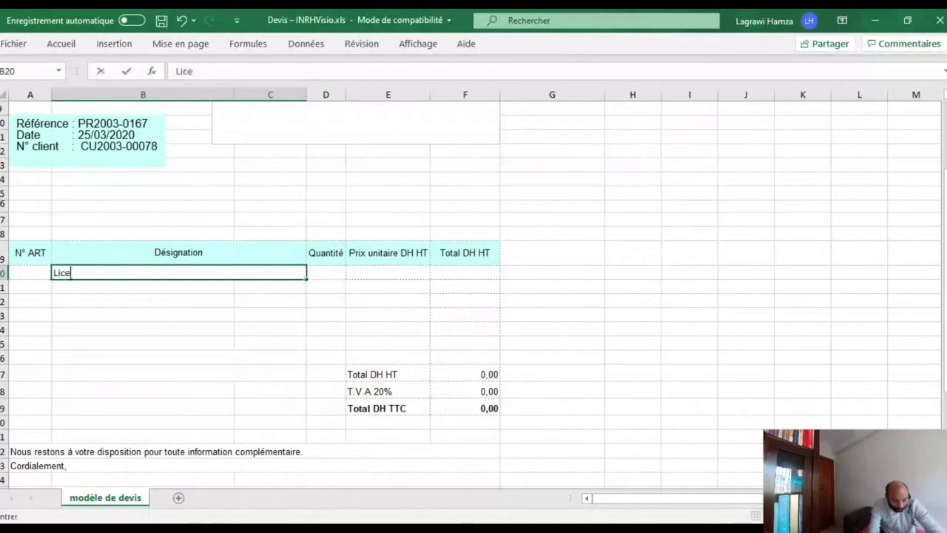
text(nce 3CX)
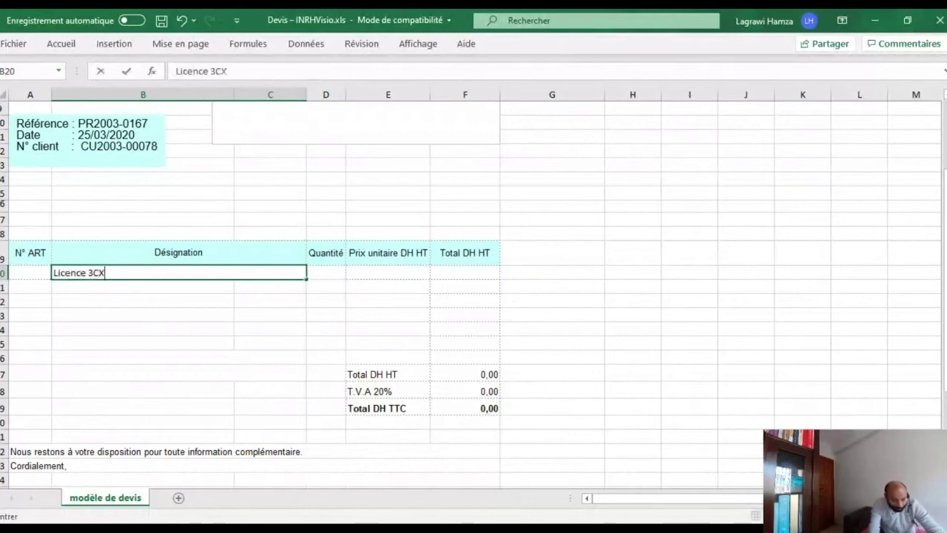
text( 16 a)
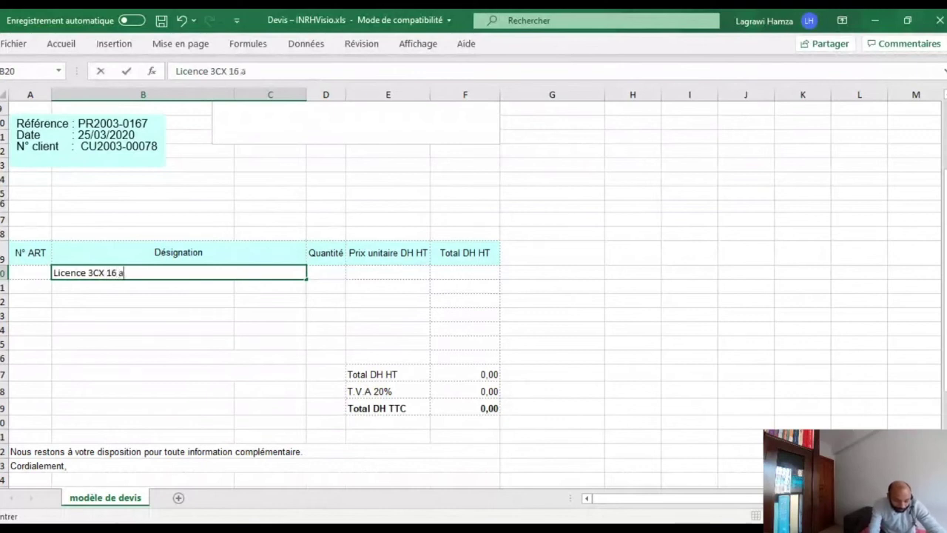
text(ppels S)
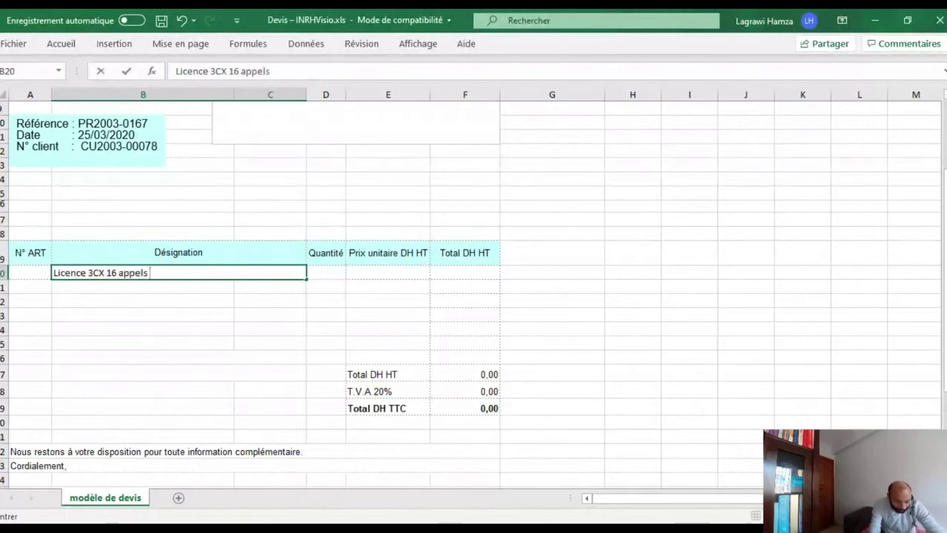
key(BackSpace)
key(BackSpace)
key(BackSpace)
key(BackSpace)
key(BackSpace)
key(BackSpace)
key(BackSpace)
key(BackSpace)
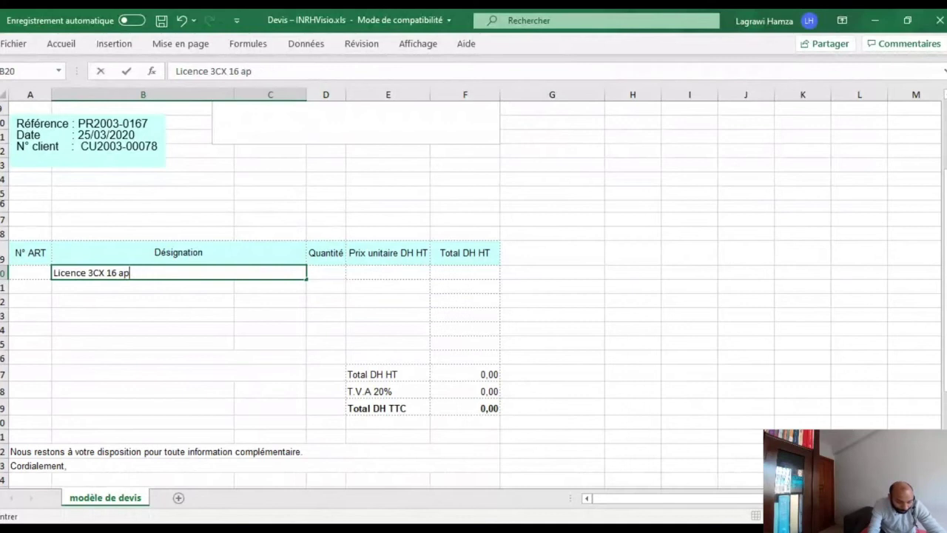
text(AS )
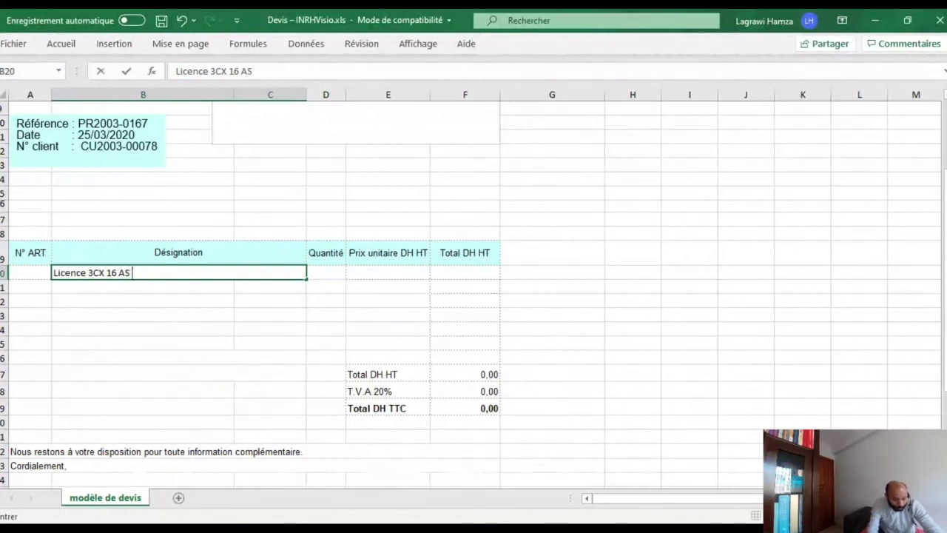
text(- Annual)
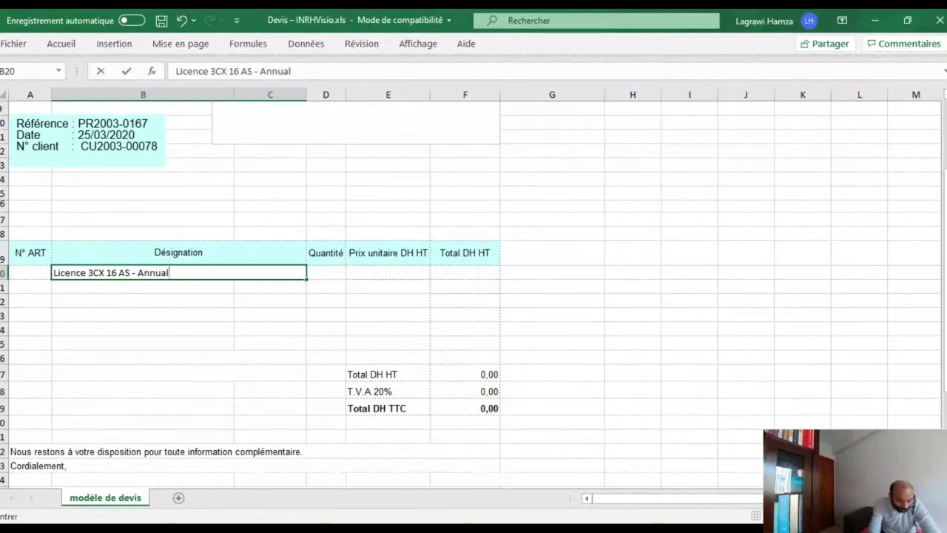
Set the 3CX licence line's quantity to 1 and its unit price to 9000
click(328, 271)
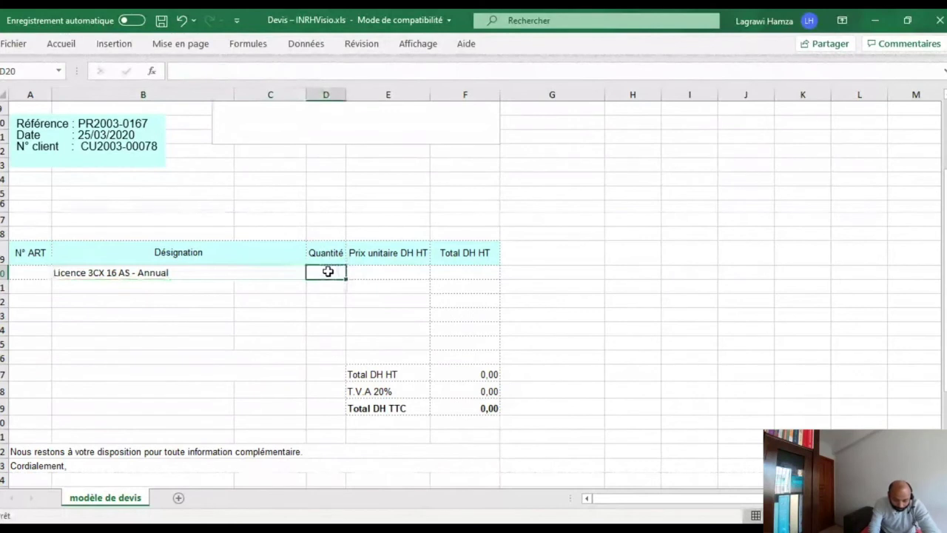
text(1)
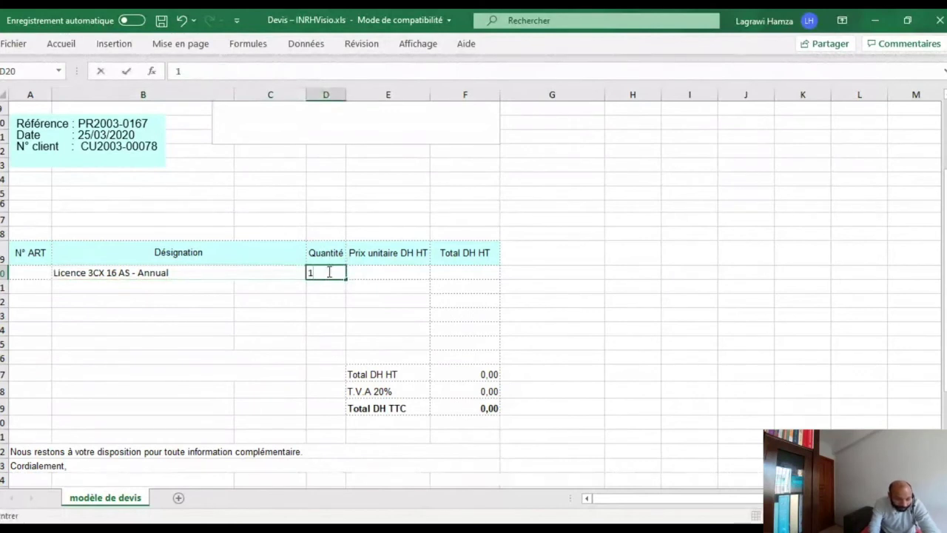
double_click(311, 272)
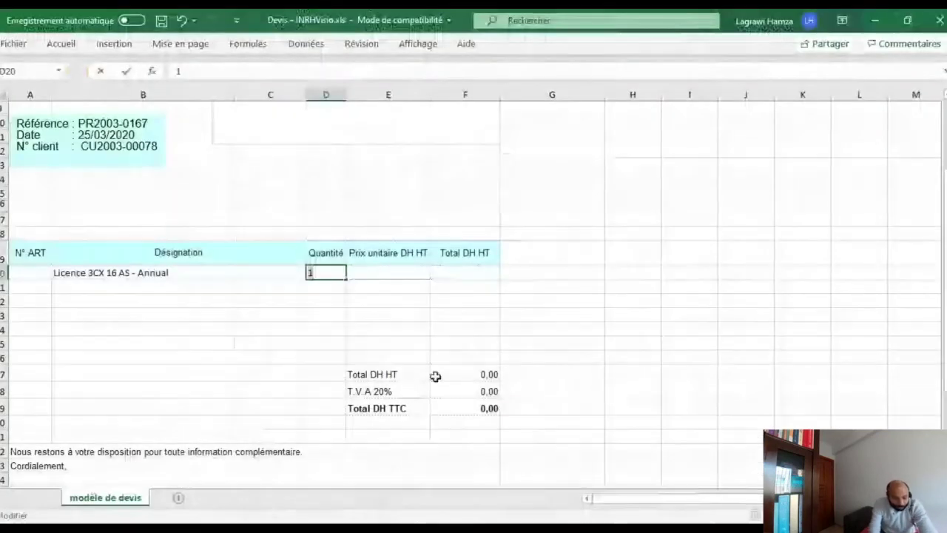
click(371, 274)
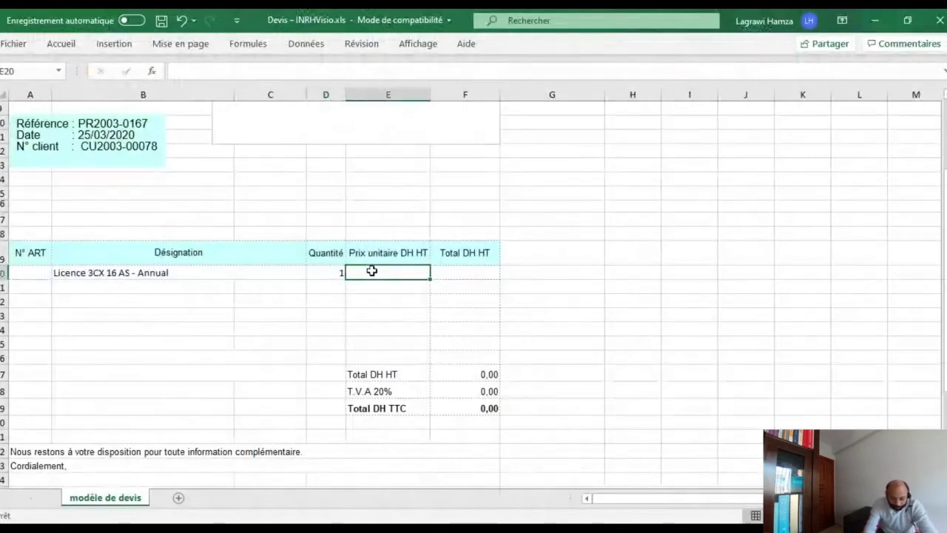
text(9000)
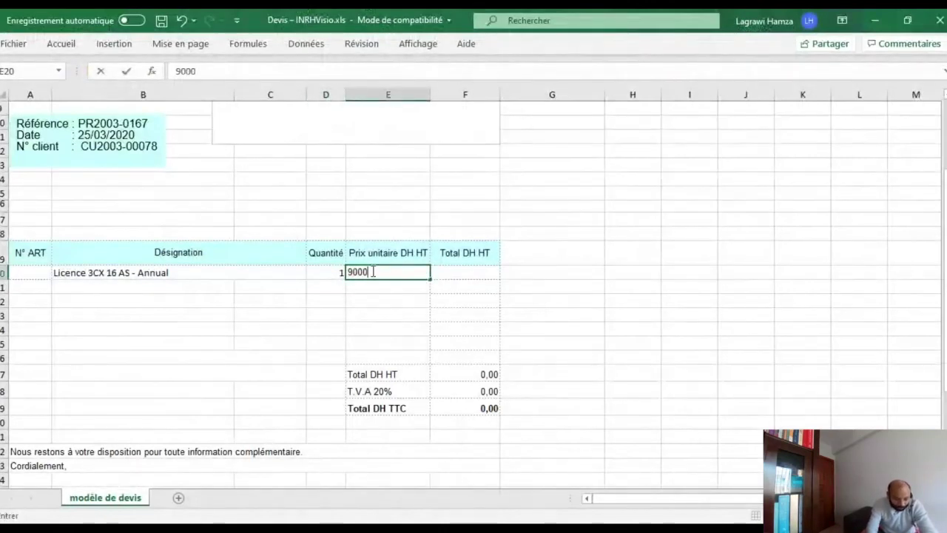
click(312, 322)
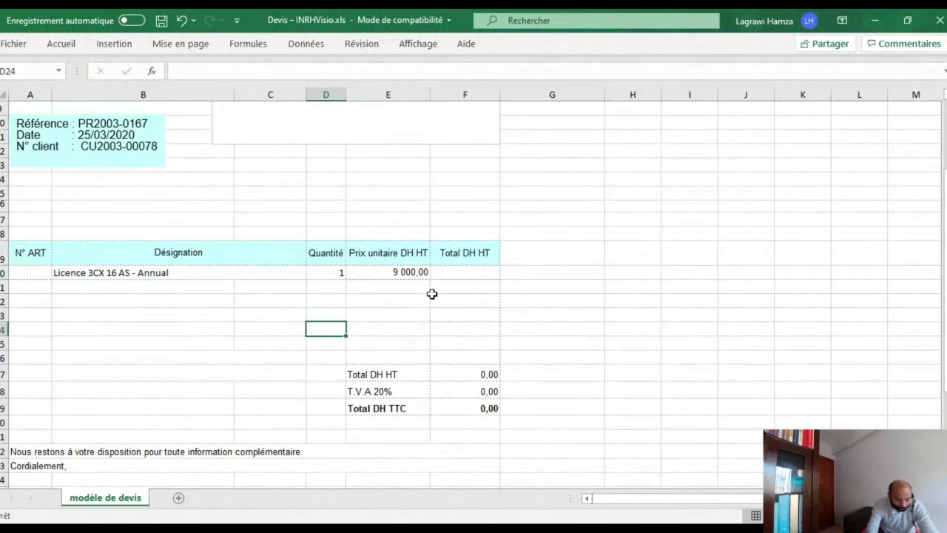
Enter the formula =D20*E20 in F20 to calculate the licence line's total excluding tax
click(455, 275)
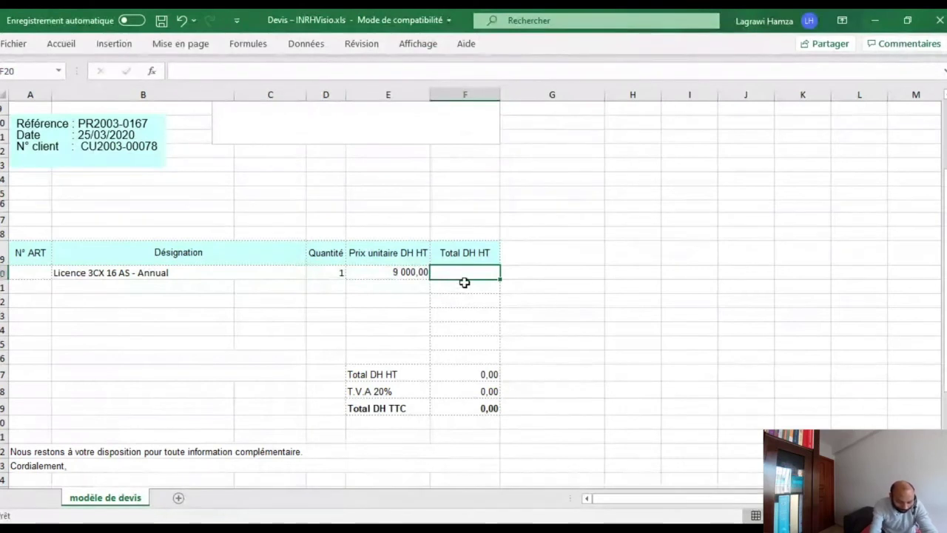
text(=)
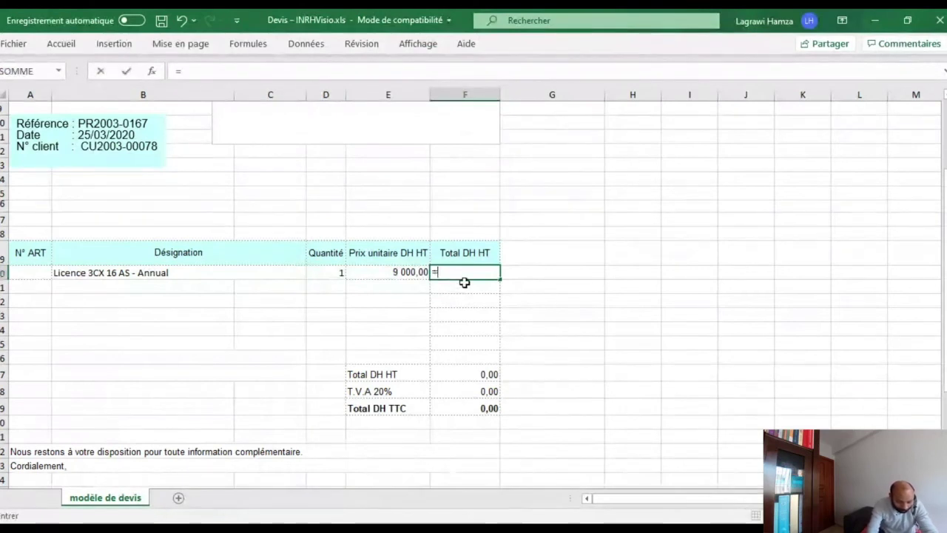
click(336, 274)
text(*)
click(376, 284)
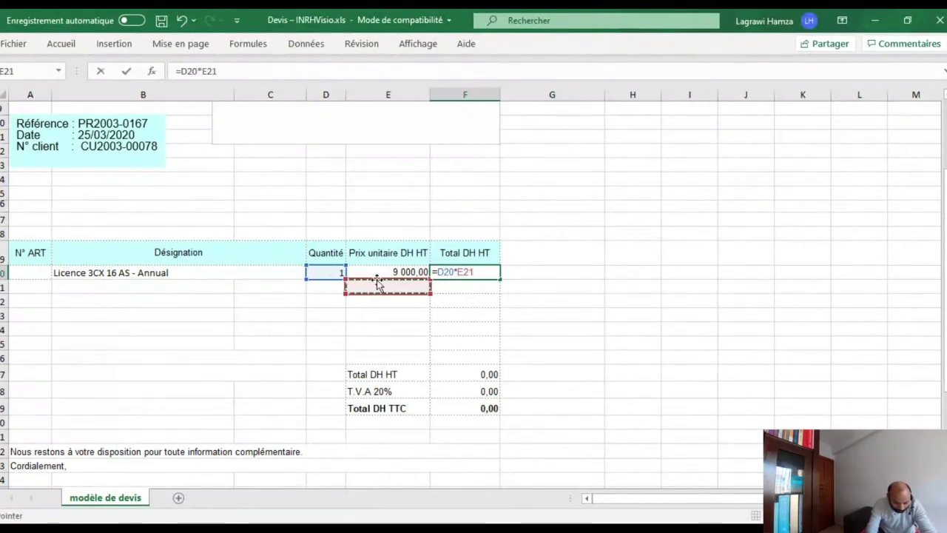
text(;)
click(385, 273)
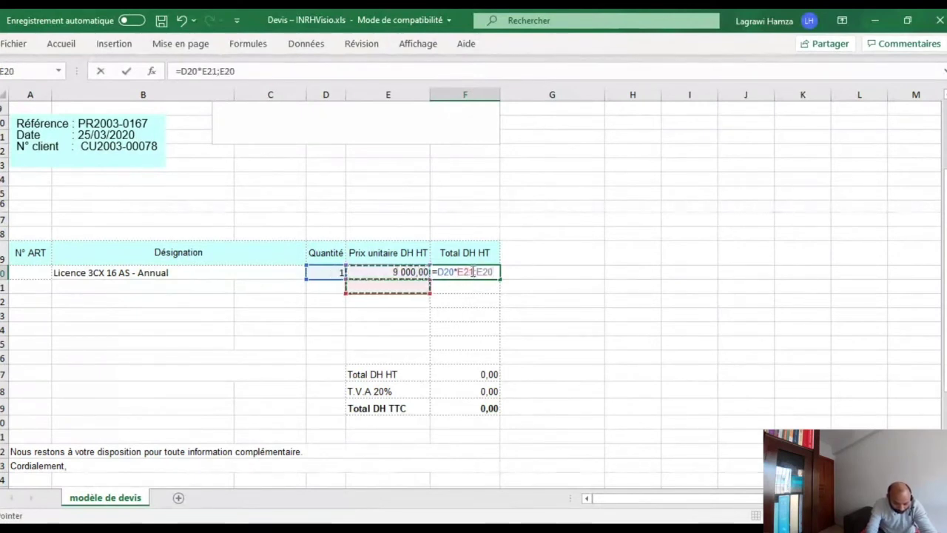
key(BackSpace)
key(BackSpace)
key(BackSpace)
key(BackSpace)
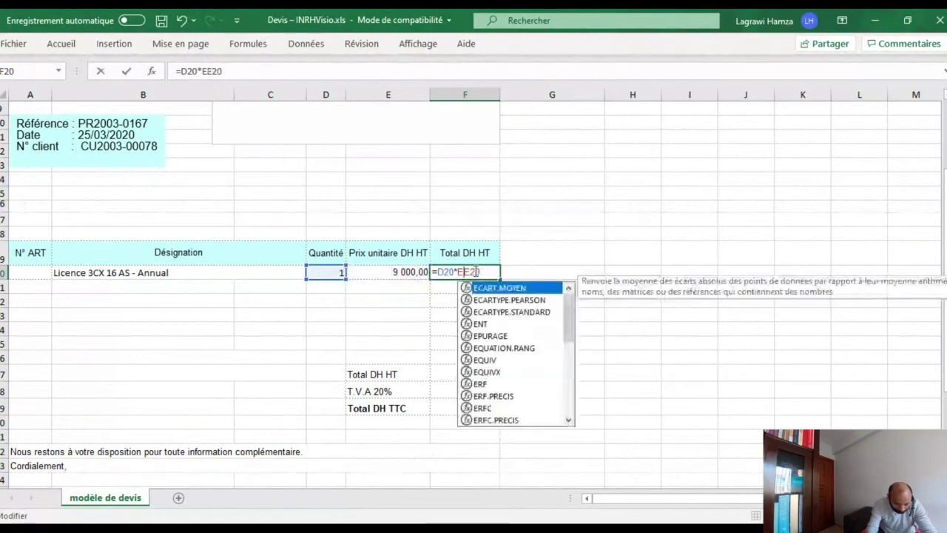
key(Return)
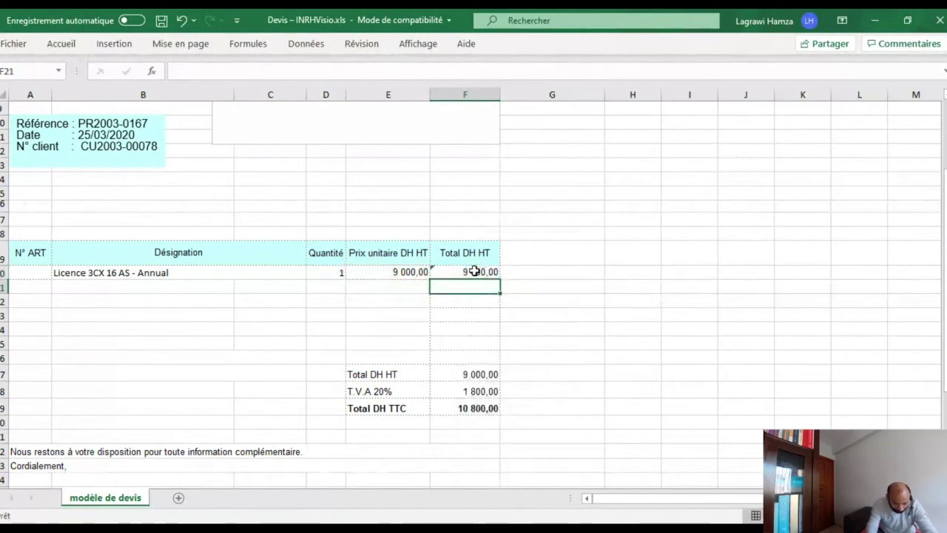
Copy the line-total formula from F20 down through F26 for the remaining item lines
click(474, 271)
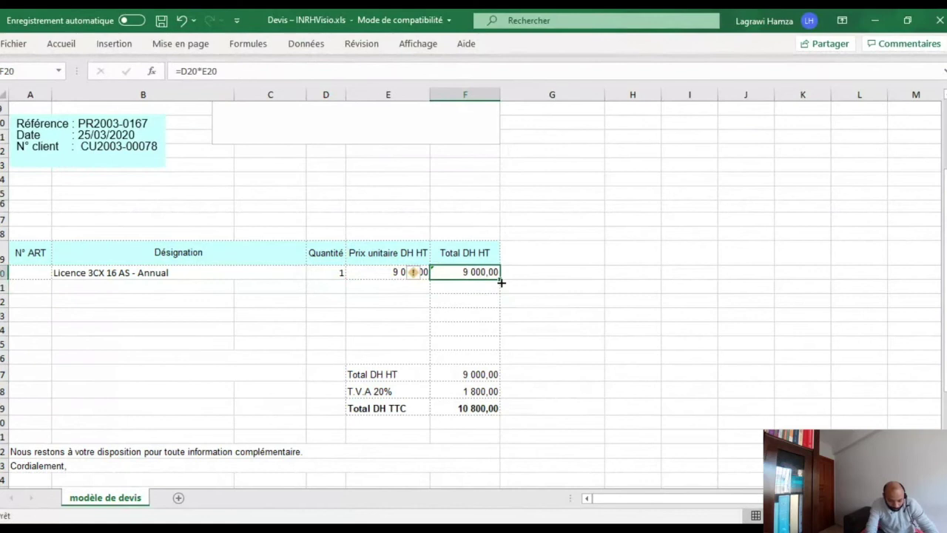
drag(499, 283, 494, 360)
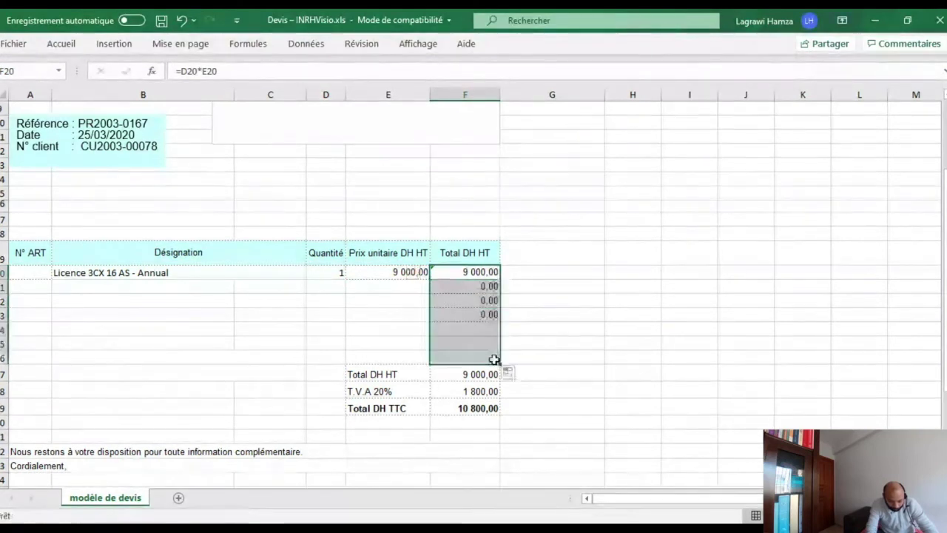
click(363, 314)
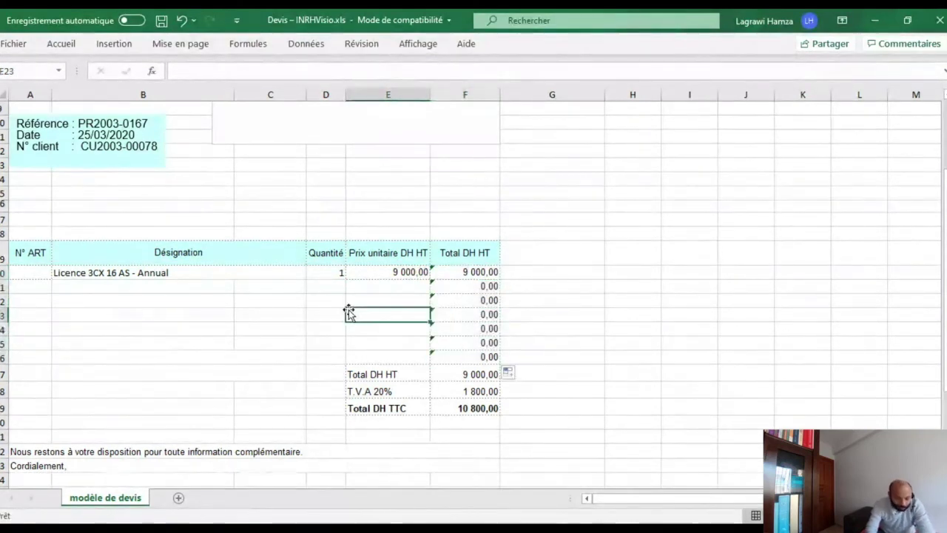
Enter "Casque Vbet UC6909" as the designation of the second item line in B21
click(96, 285)
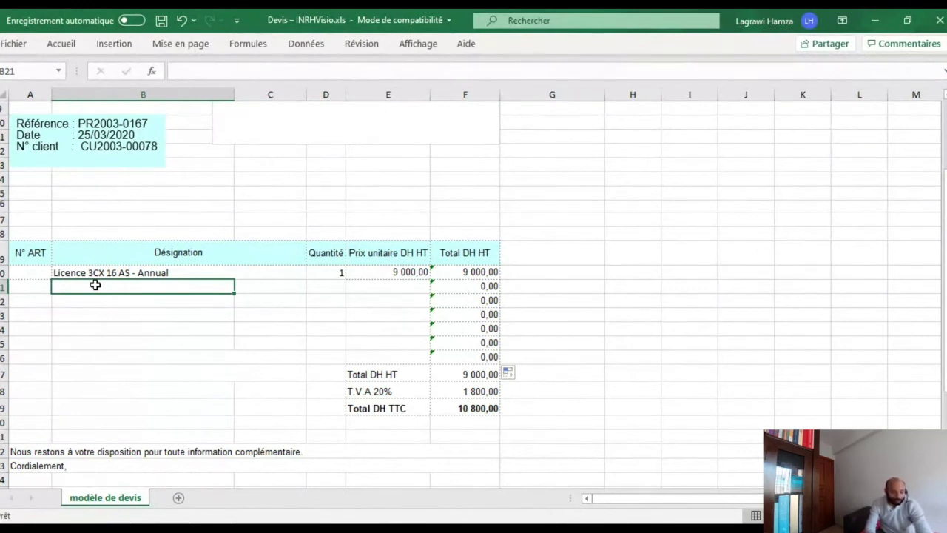
text(Ca)
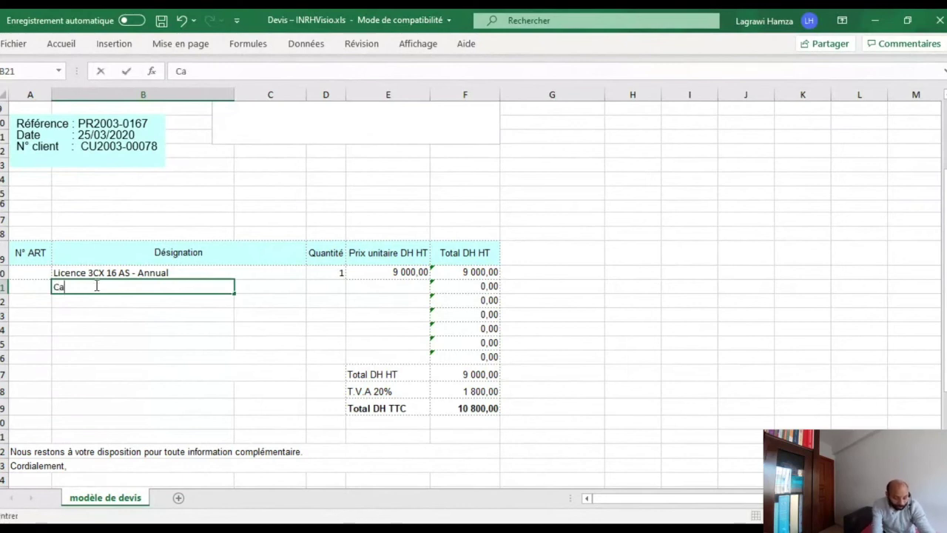
text(sque Vbet)
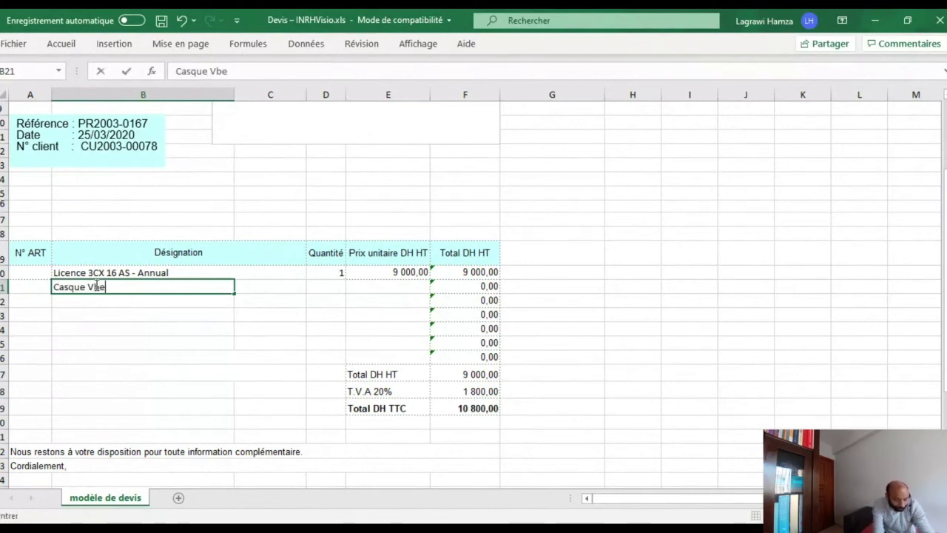
text( UC69)
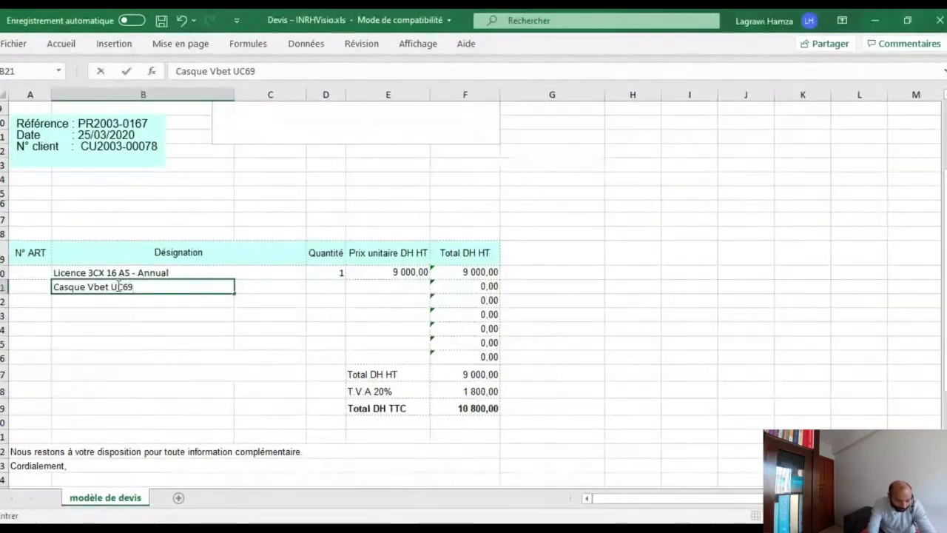
text(09)
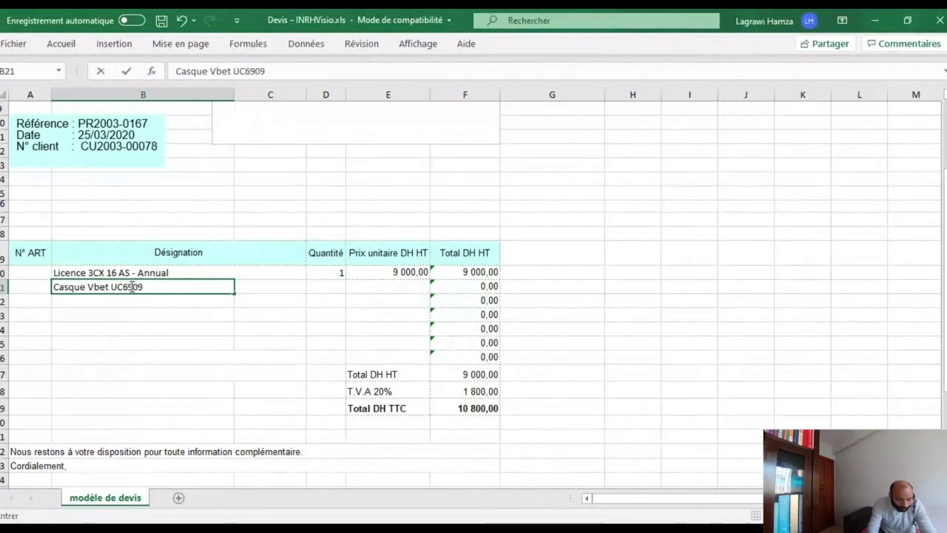
Set the Vbet headset line's quantity to 8 and its unit price to 850
click(326, 288)
text(8)
click(377, 288)
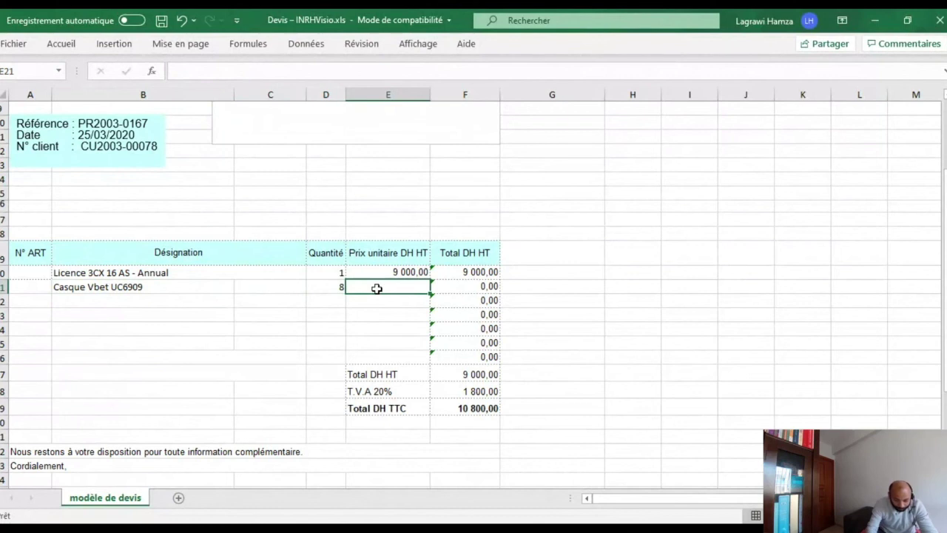
text(850)
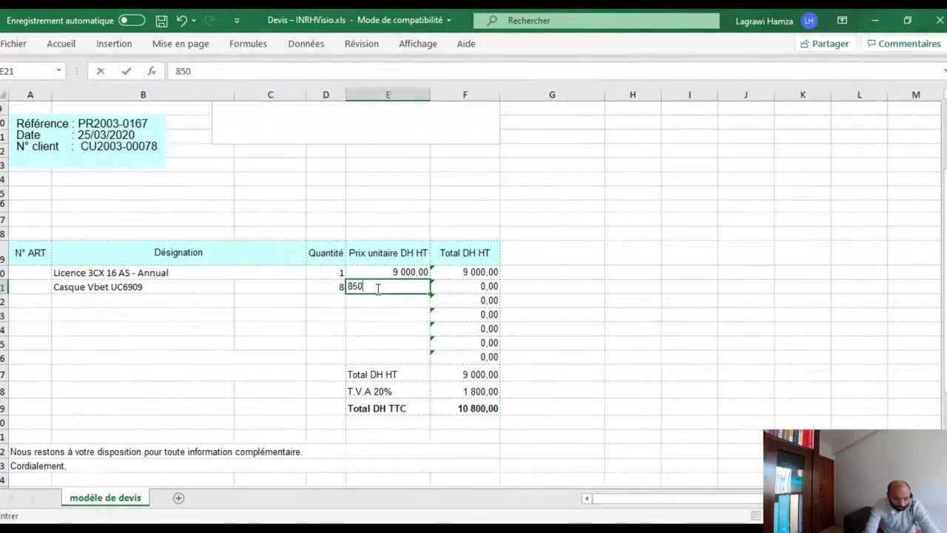
click(303, 303)
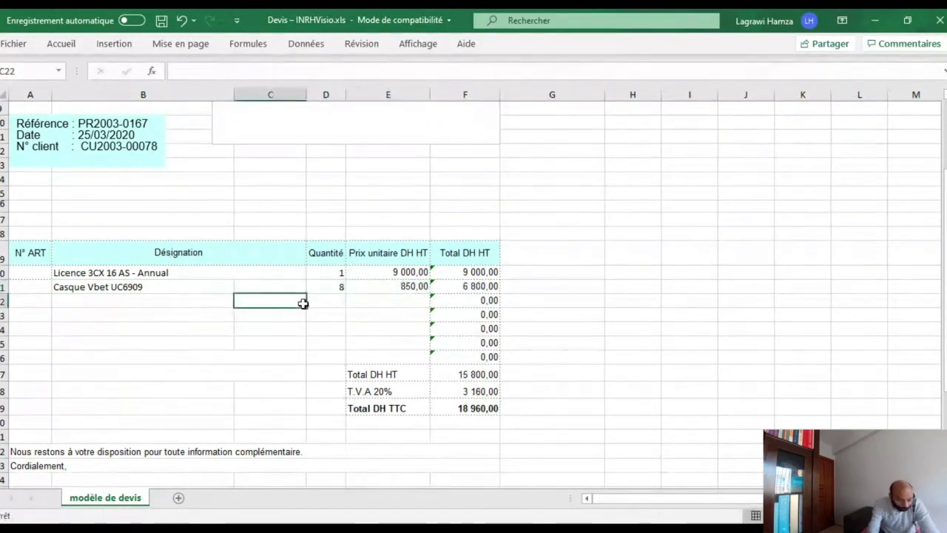
Enter "Fanvil x4" as the designation of the third item line in B22
click(87, 305)
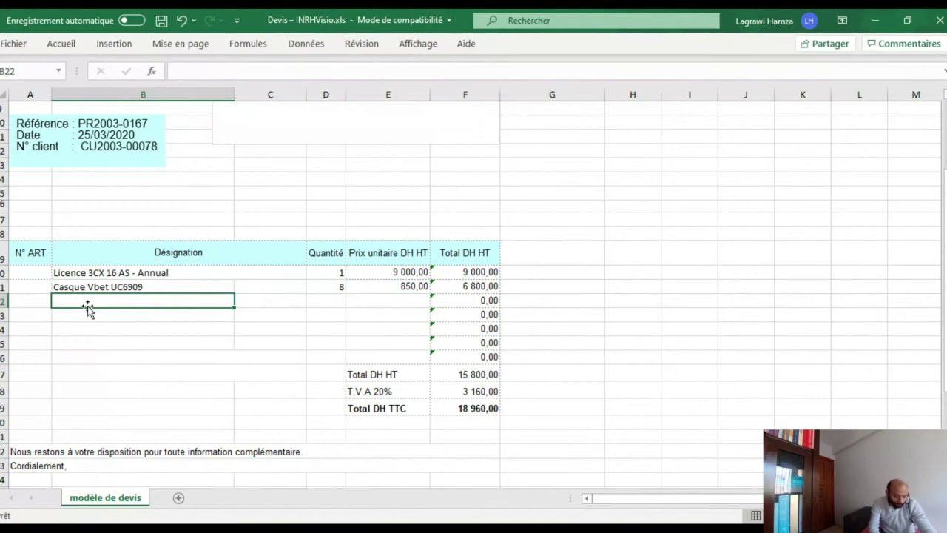
text(F)
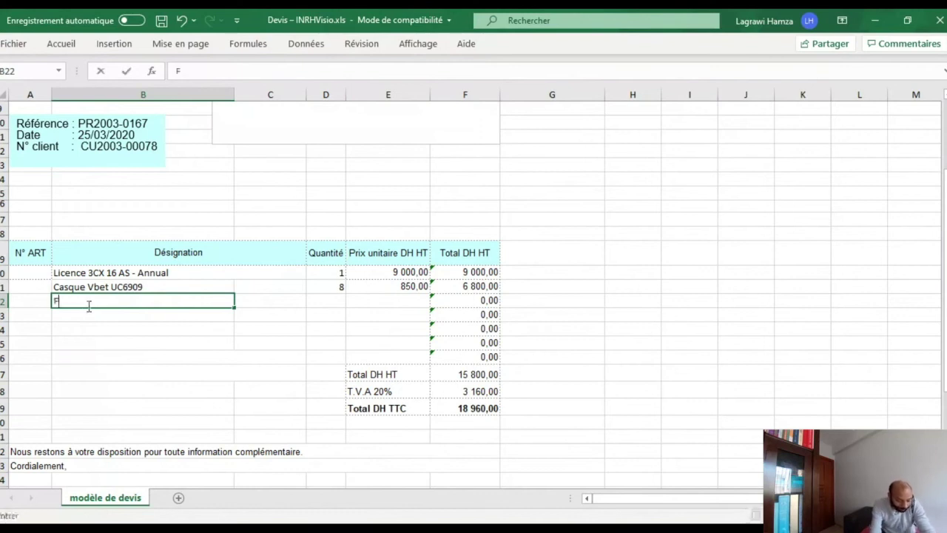
text(anvil xx)
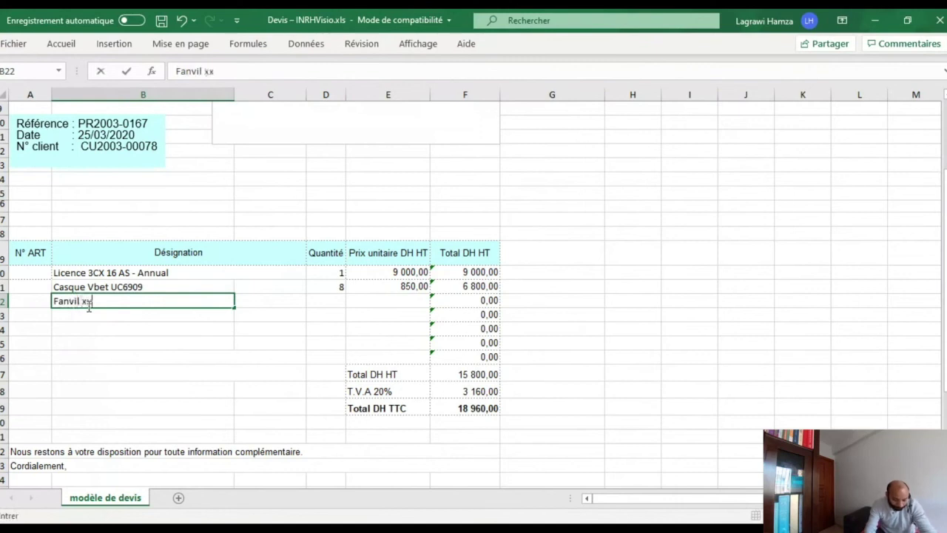
key(BackSpace)
text(4)
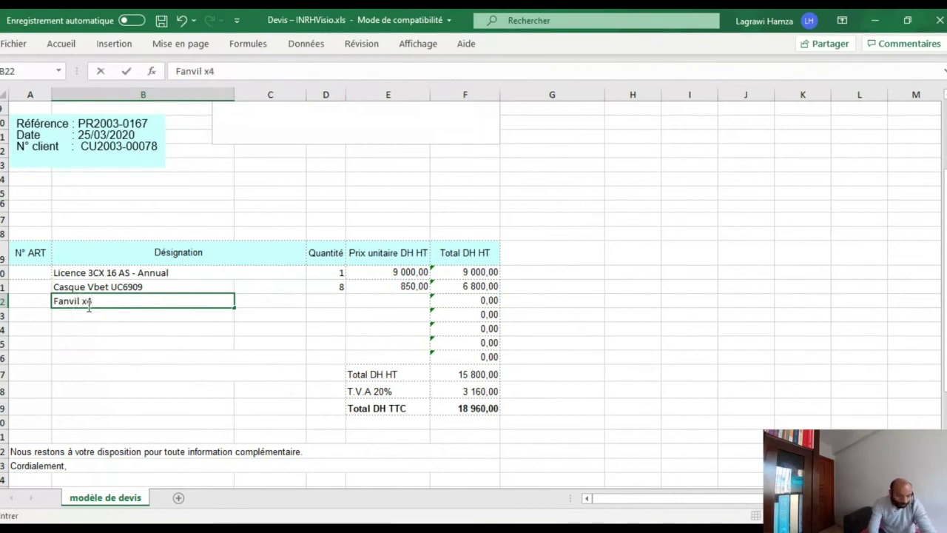
click(90, 318)
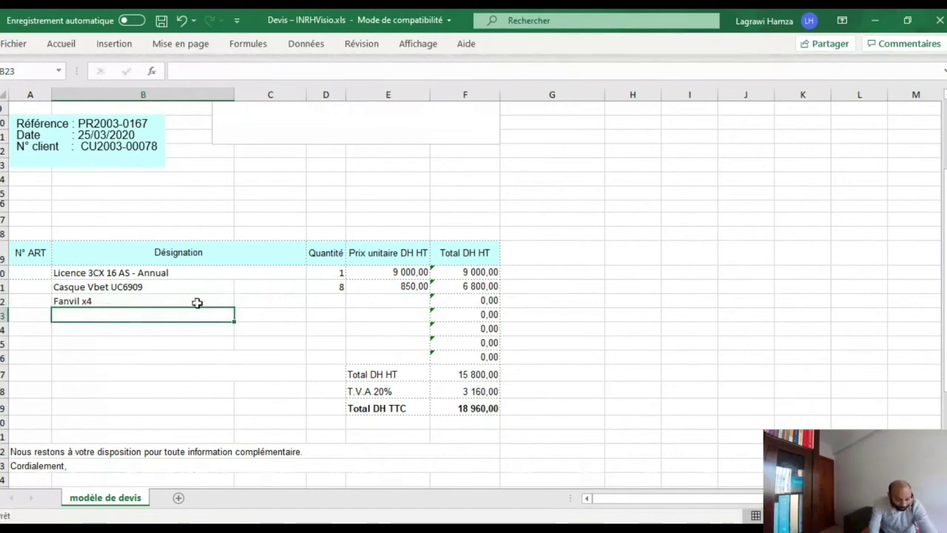
Set the Fanvil x4 line's quantity to 1 and its unit price to 1000
click(326, 314)
click(333, 303)
text(1)
click(406, 303)
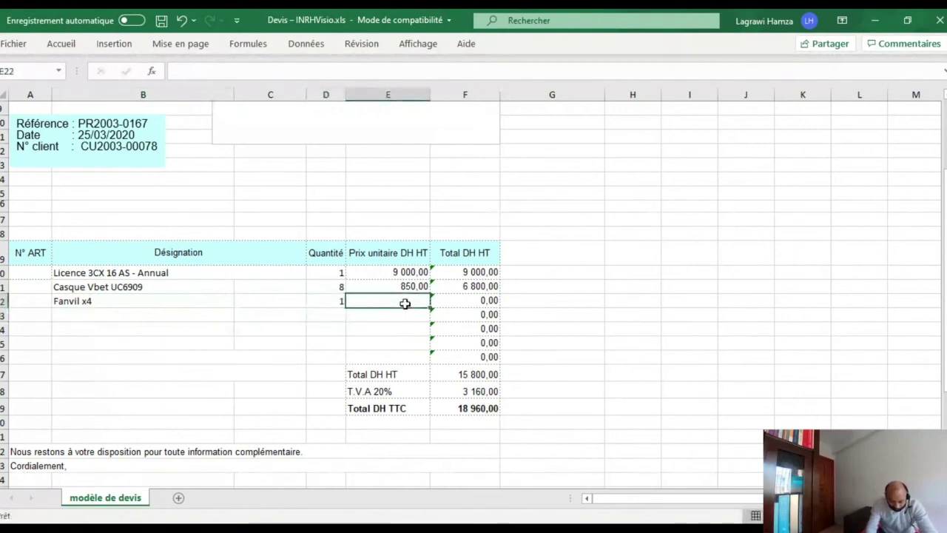
text(1000)
click(252, 331)
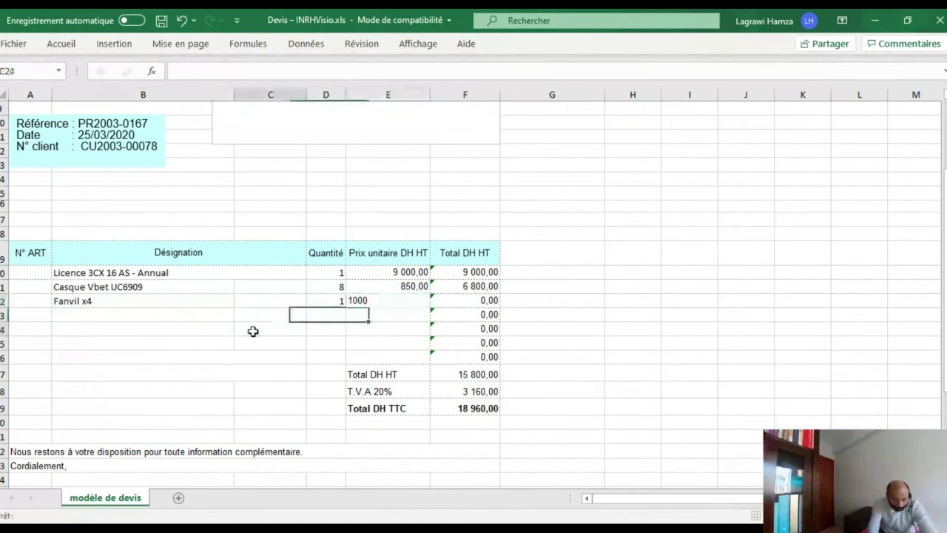
click(80, 318)
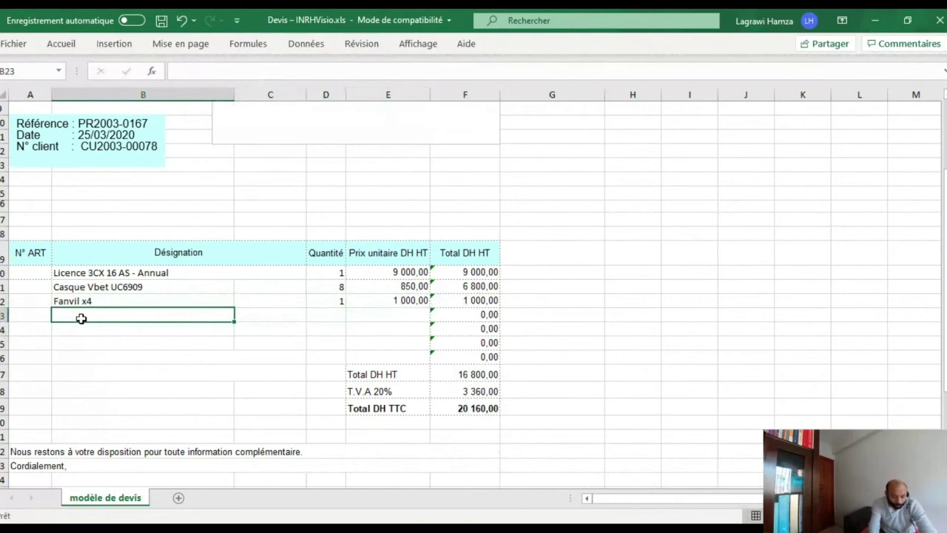
Set the quantity of the Casque Vbet UC6909 line to 9
click(338, 285)
text(9)
click(339, 342)
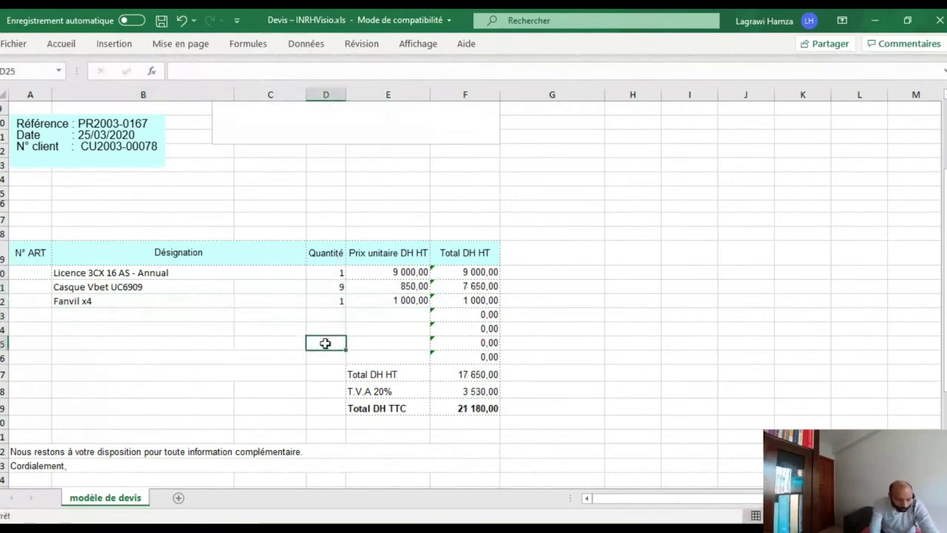
Add a fourth item line in row 23 for "Prestation de service" with quantity 1 and unit price 5000
click(136, 315)
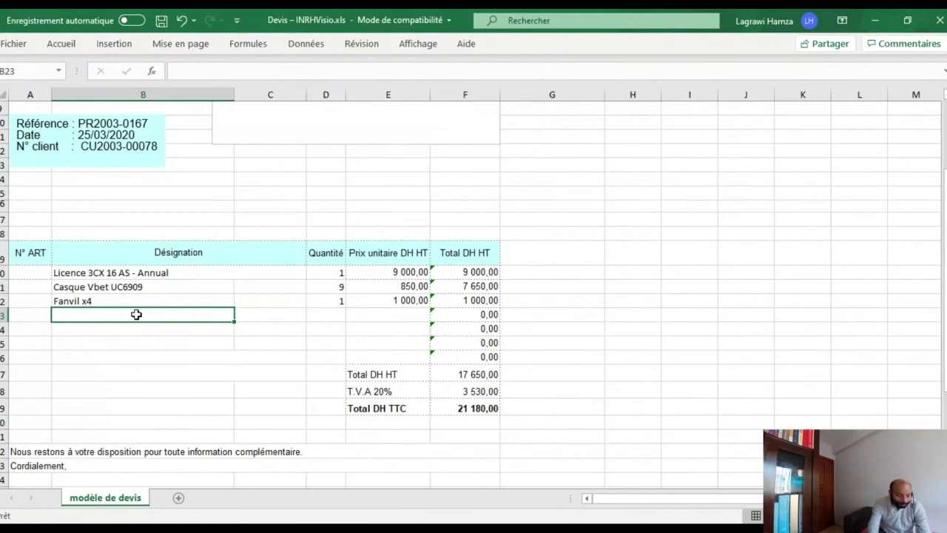
text(Pres)
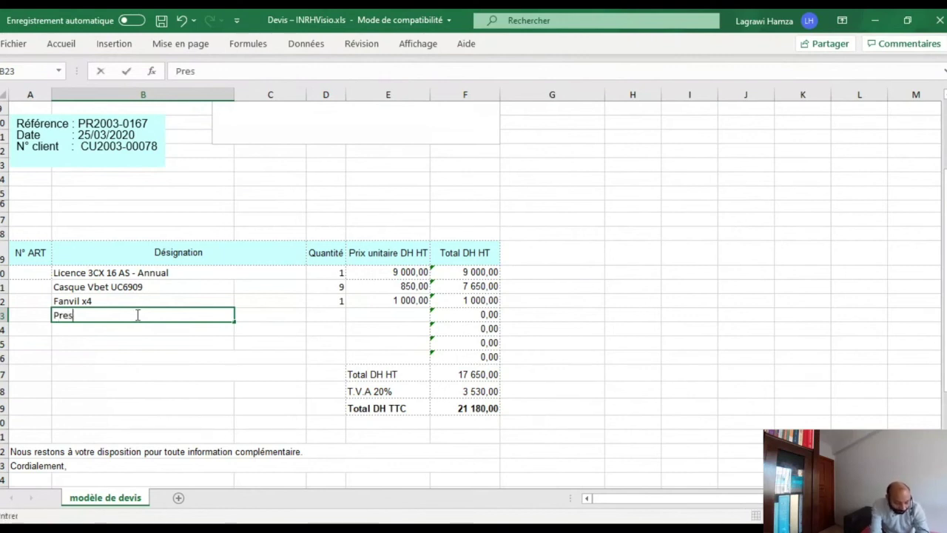
text(tation)
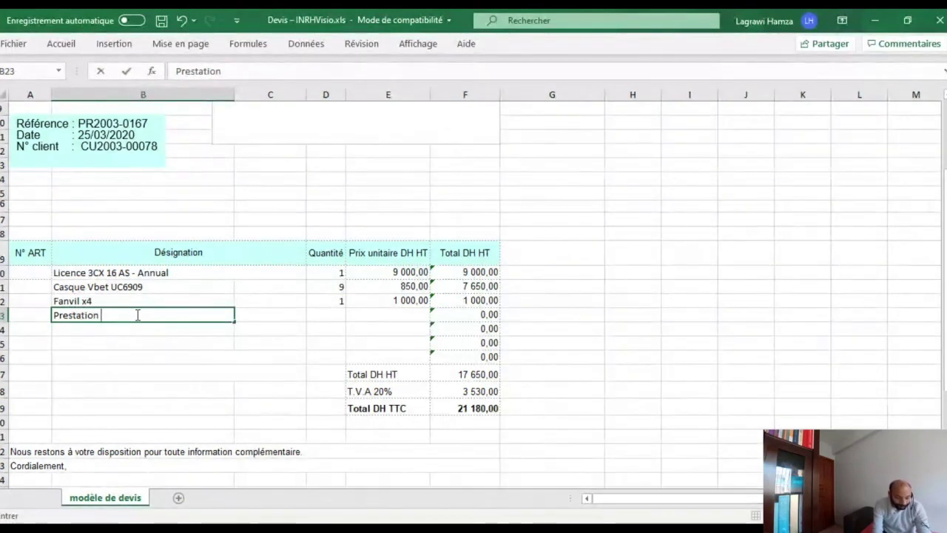
text(de service)
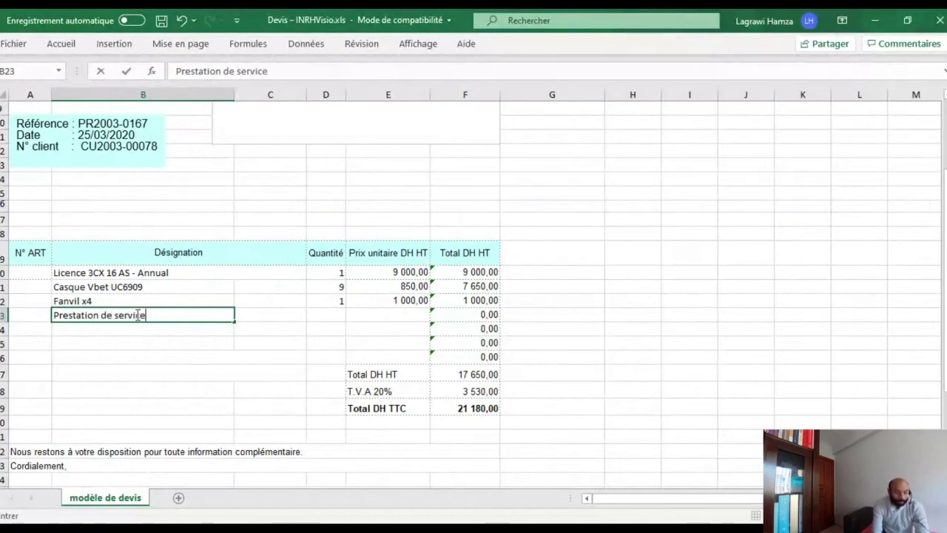
click(327, 317)
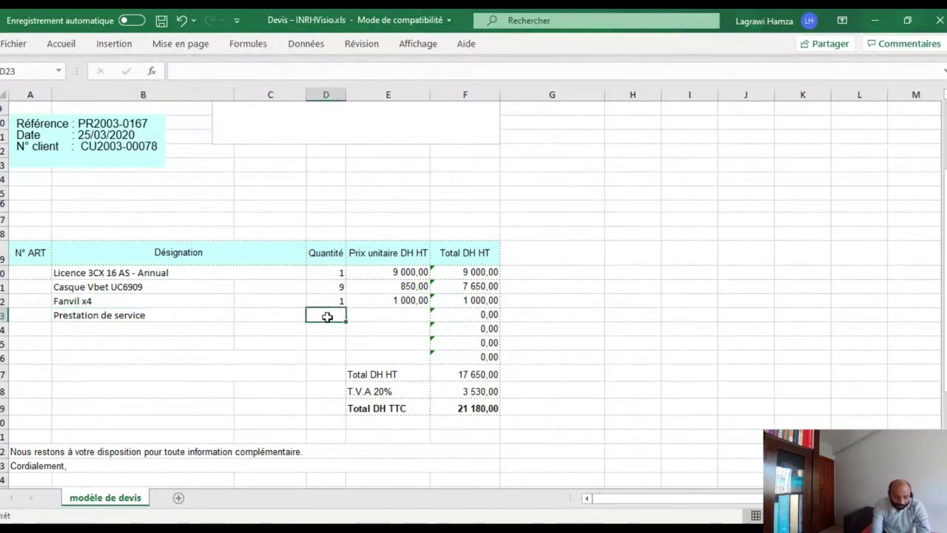
text(1)
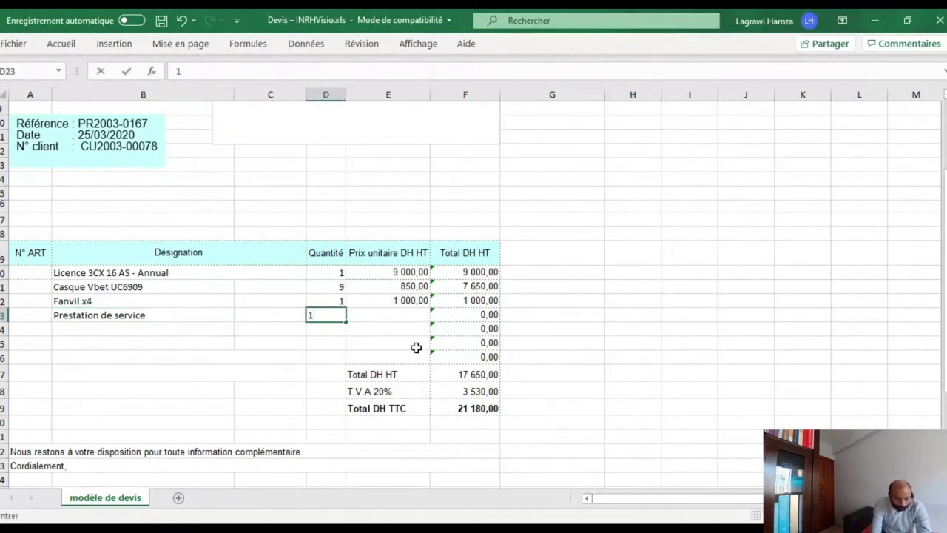
click(389, 318)
text(5000)
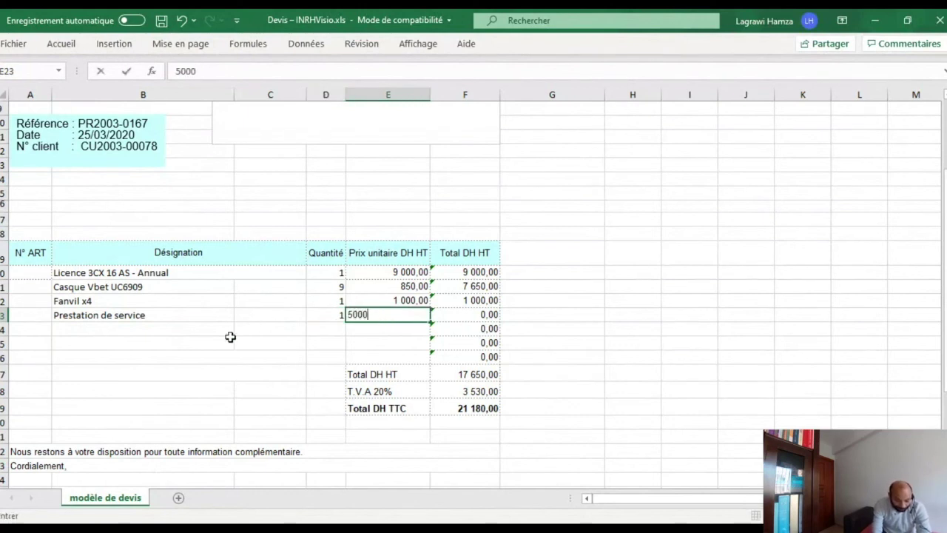
click(261, 359)
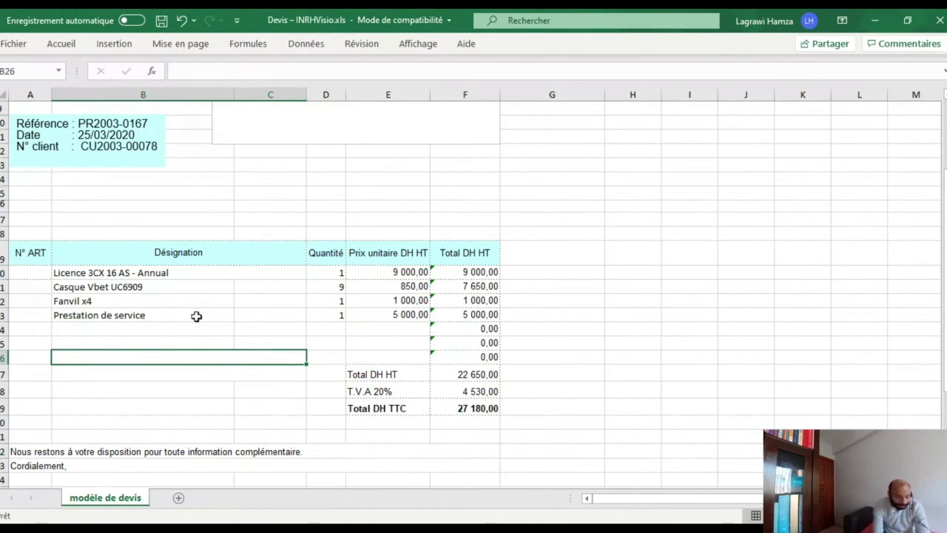
Edit the licence designation in B20 to read "Licence 3CX 32 AS Entreprise- Annual"
drag(136, 274, 139, 322)
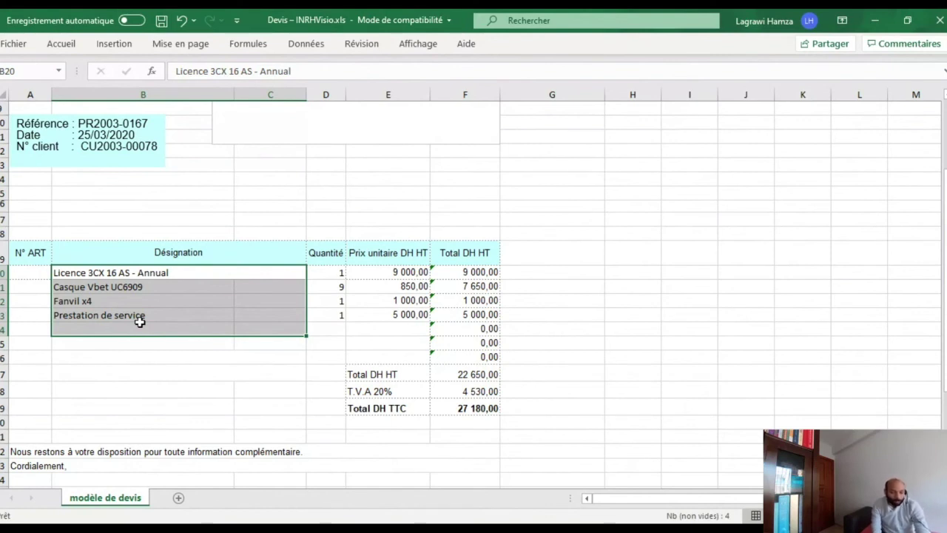
double_click(112, 273)
drag(115, 273, 110, 273)
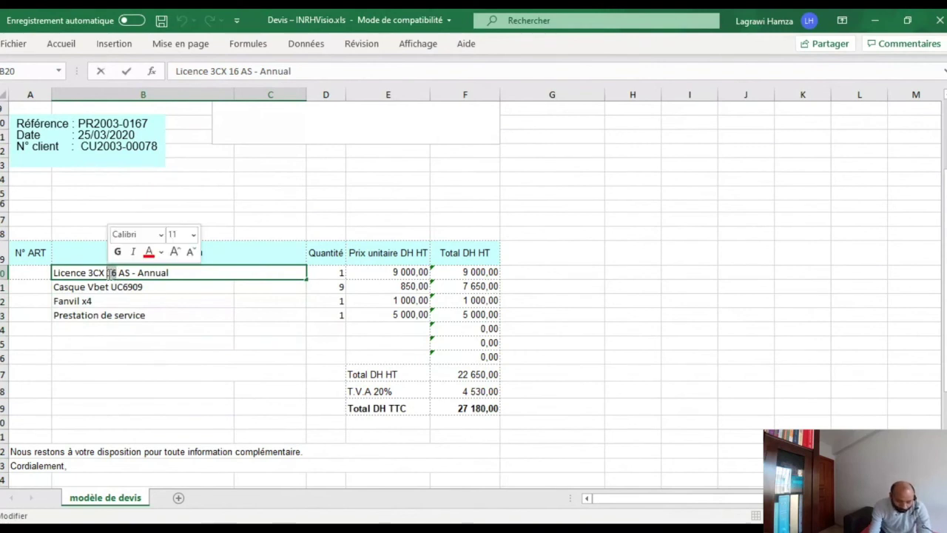
text(32)
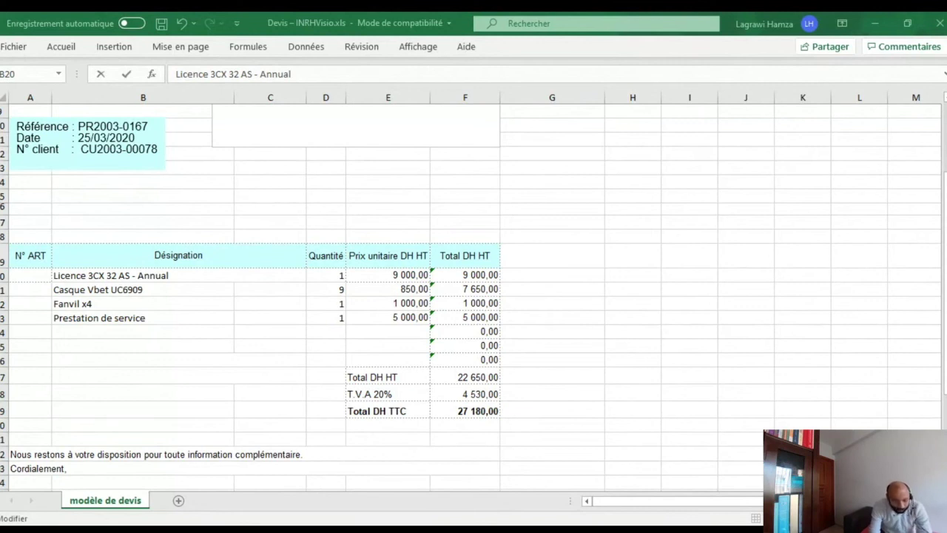
click(117, 275)
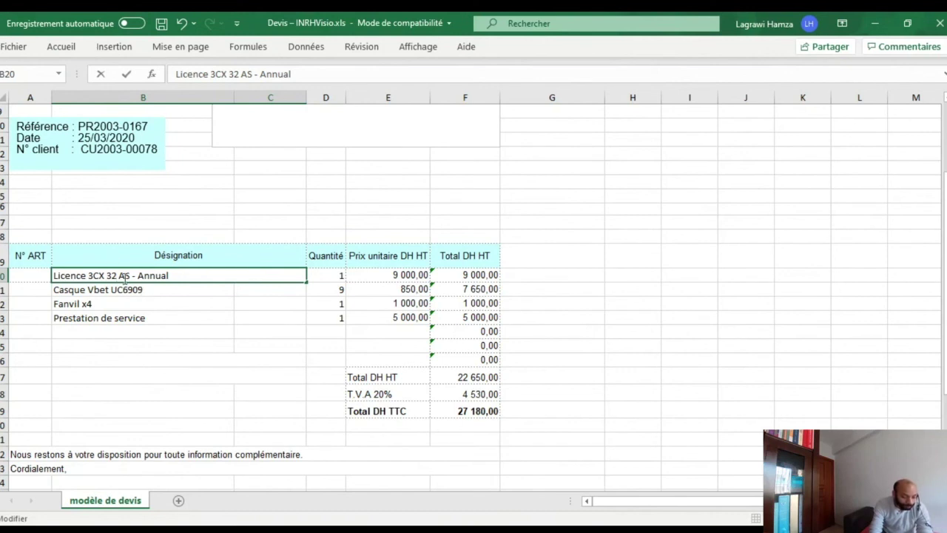
text(Entreprise)
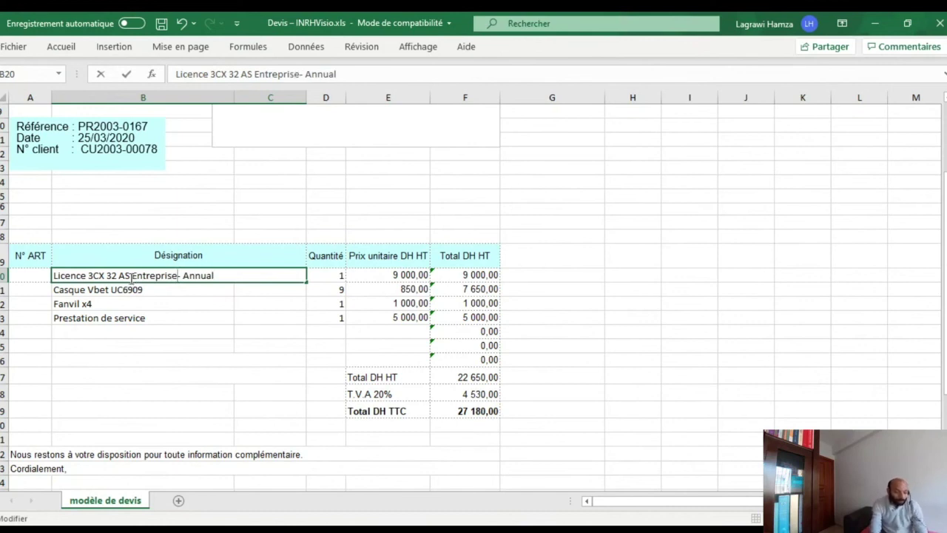
Clear the designations in B21:B23 and all quantities and unit prices in D20:E23
drag(127, 291, 120, 316)
key(Delete)
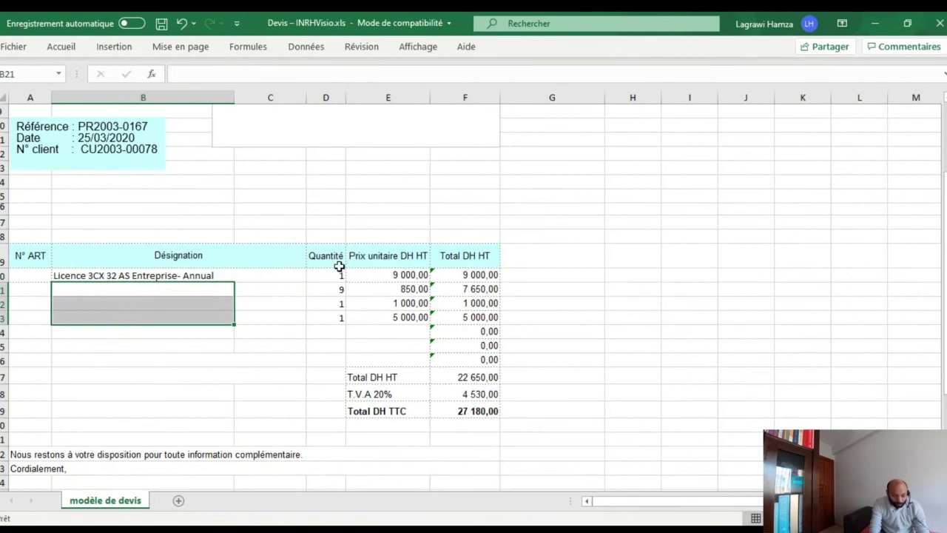
drag(328, 275, 377, 302)
drag(332, 273, 393, 324)
key(Delete)
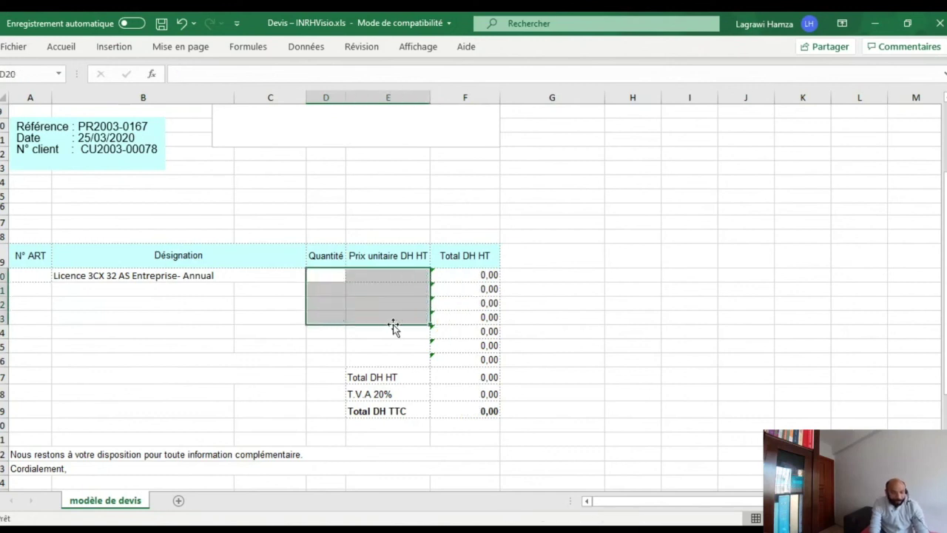
Set the 3CX licence line's quantity to 1 and its unit price to 21000
click(316, 276)
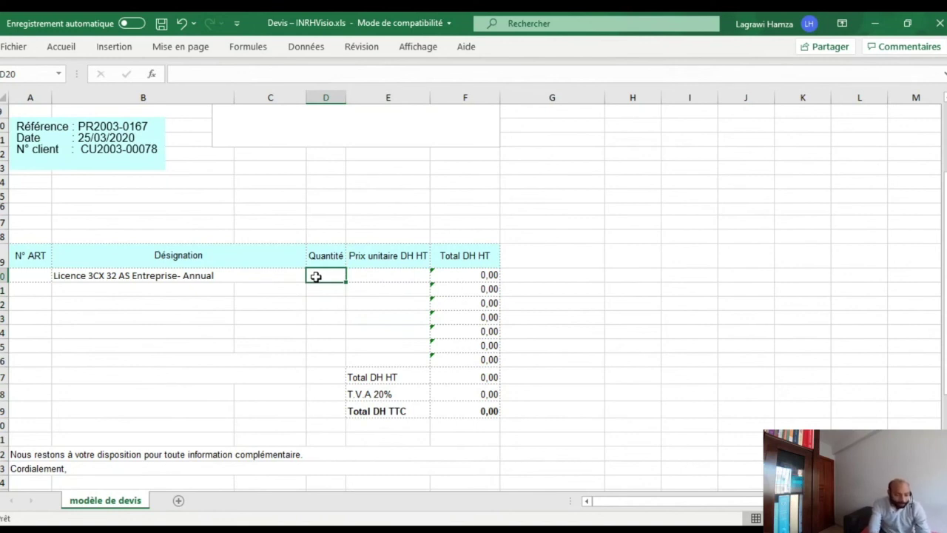
text(1)
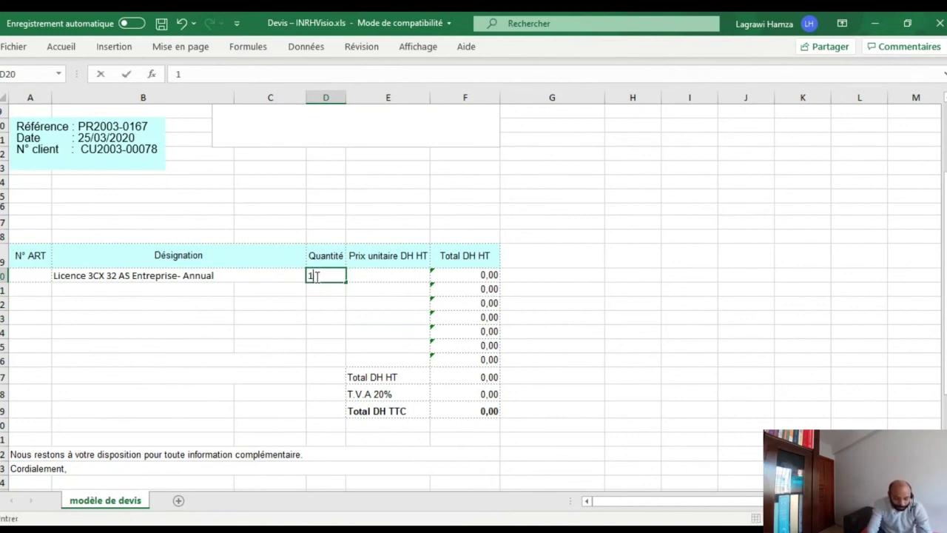
key(Tab)
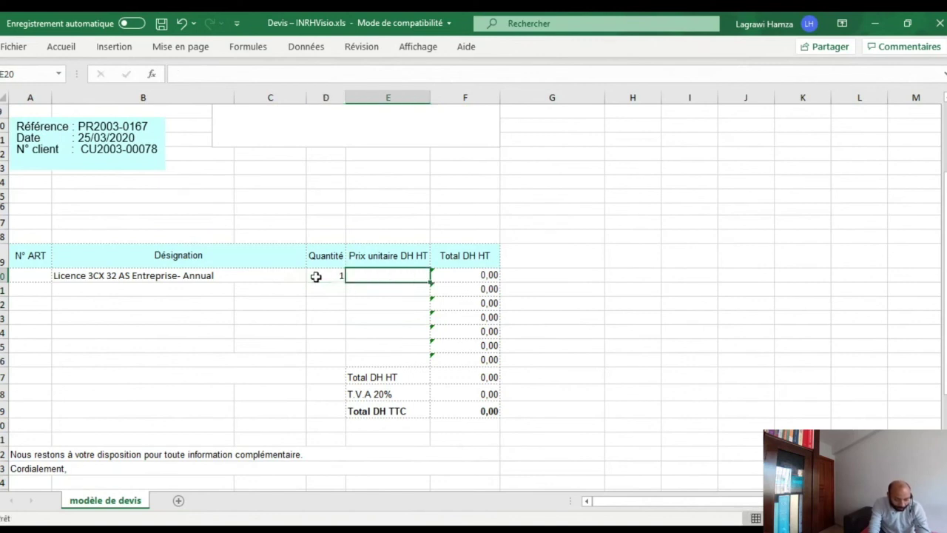
text(21000)
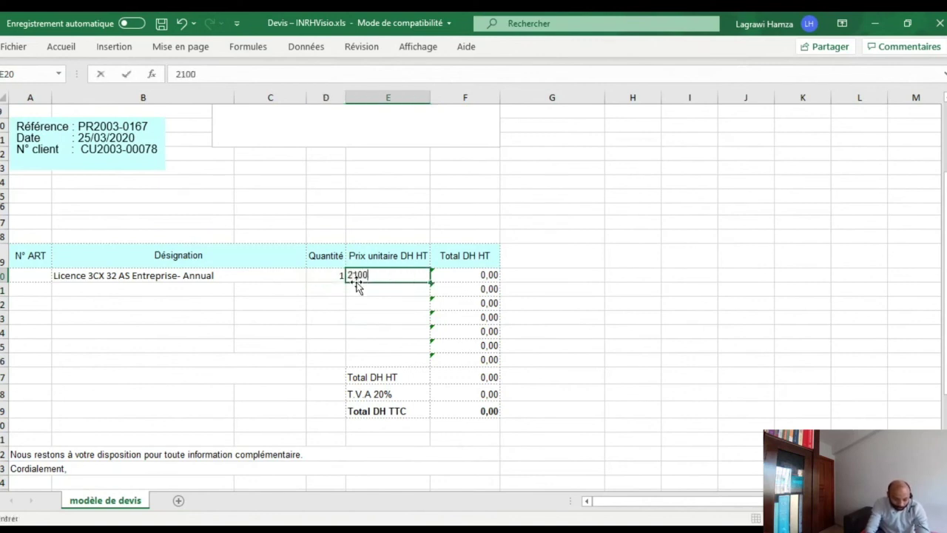
click(389, 316)
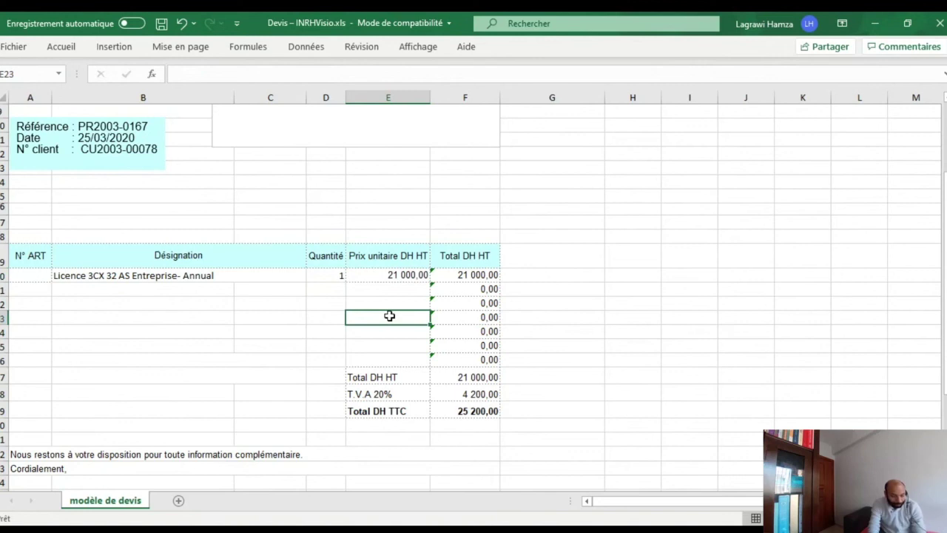
Fill in the second item line in row 21 with "Gateway OpenVOX PRI", quantity 1 and unit price 7500
click(78, 293)
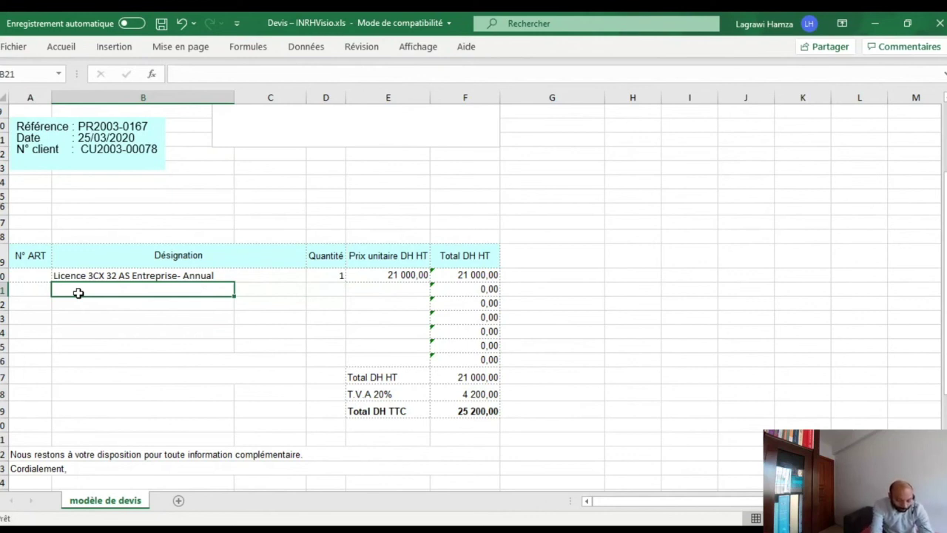
text(Gatewa)
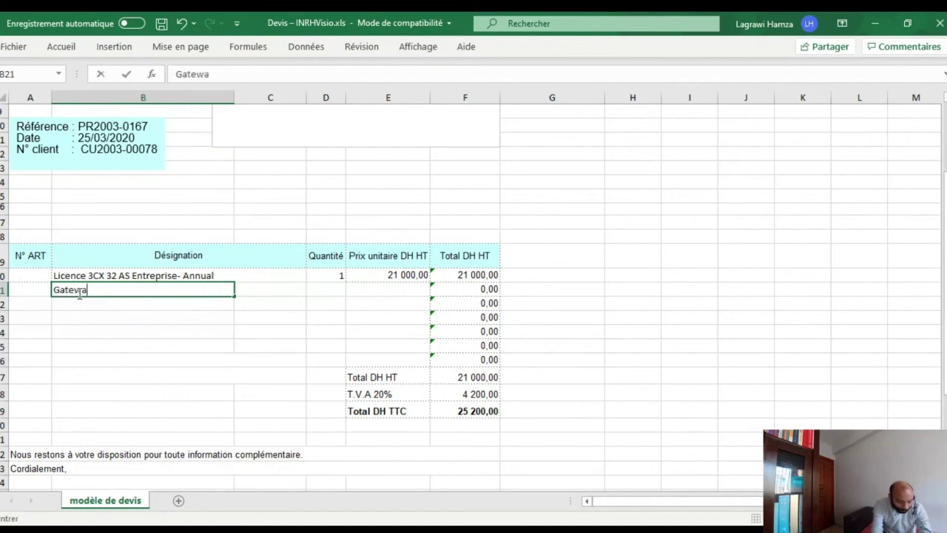
text(y OpenV)
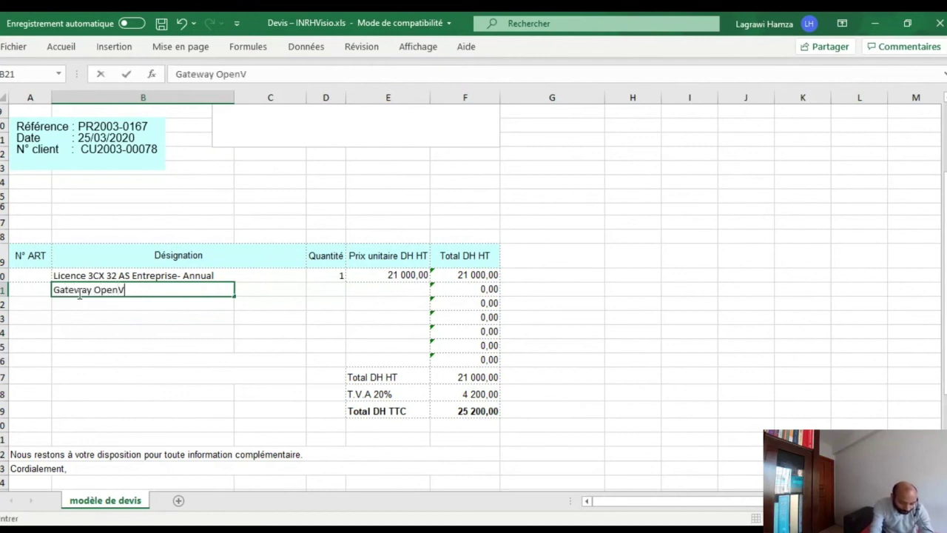
text(OX PRI)
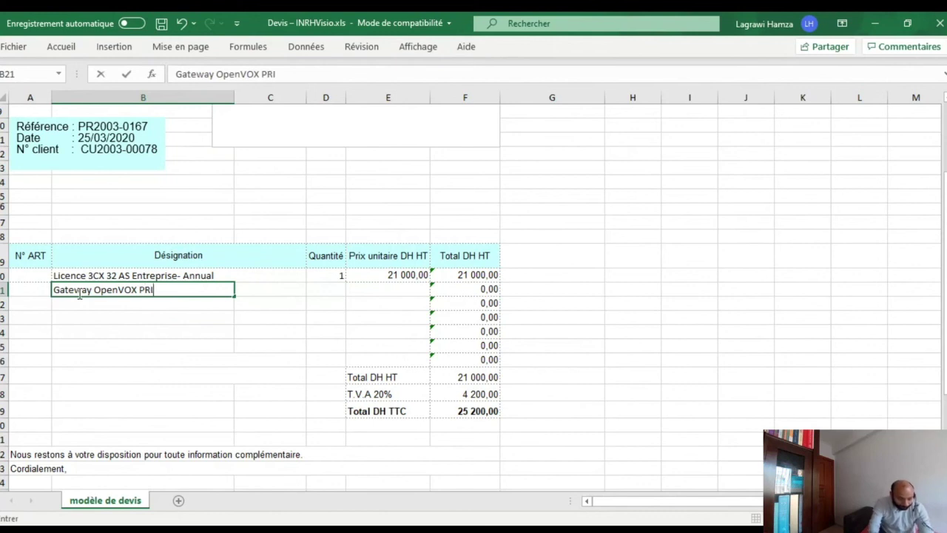
click(336, 287)
text(1)
click(390, 276)
click(390, 288)
text(7500)
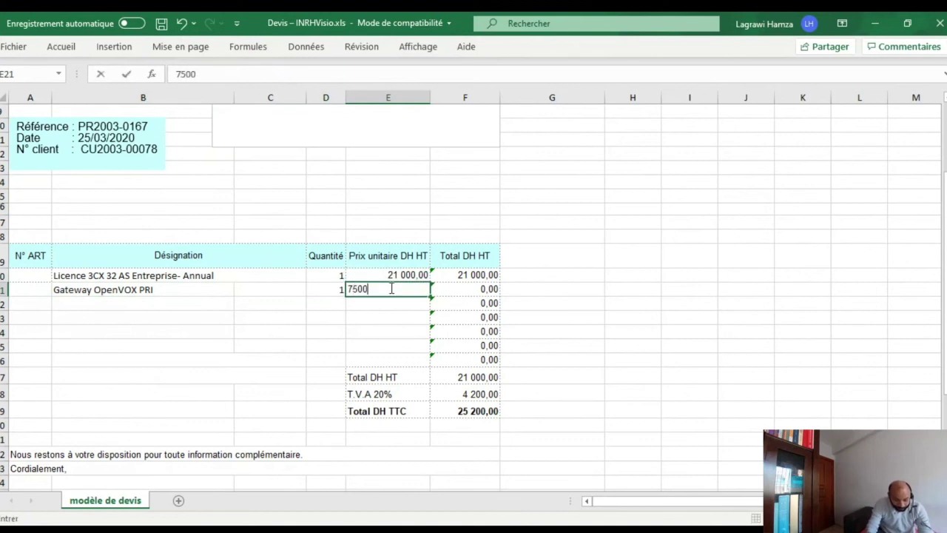
Enter "Gateway GSM 8 port" as the third item's designation in B22
click(193, 302)
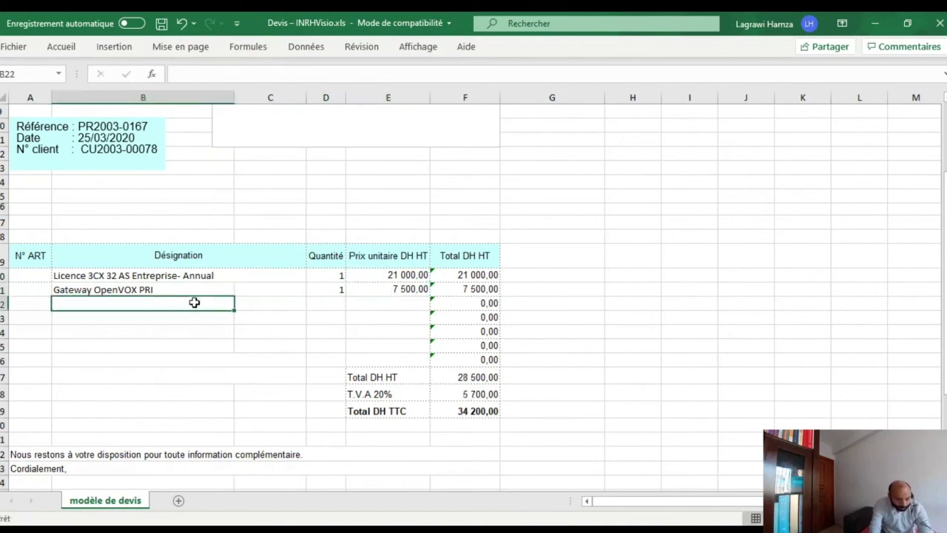
text(Gateway GS)
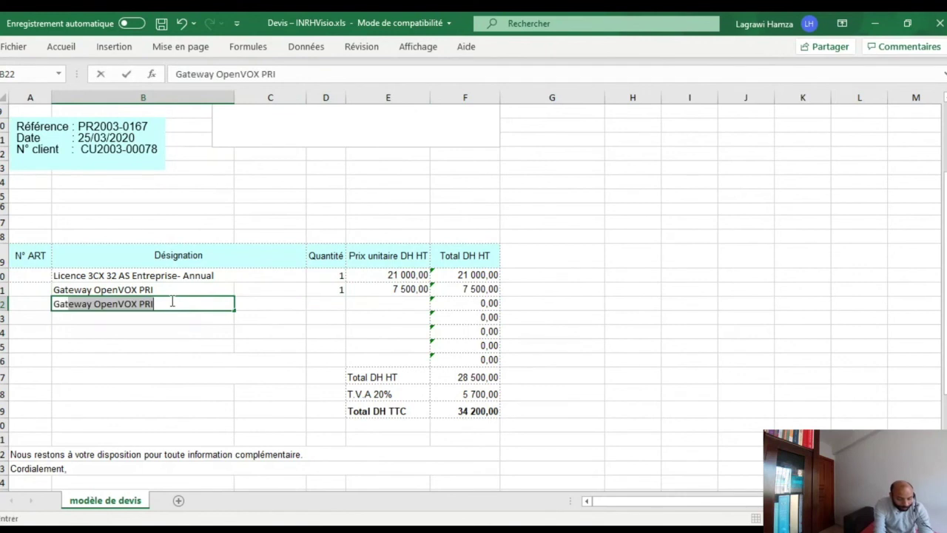
text(M 4)
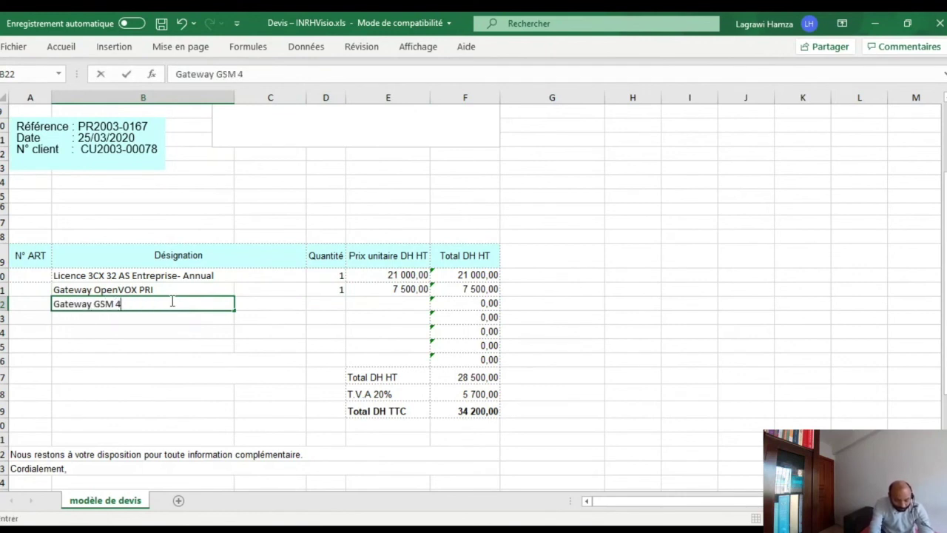
key(BackSpace)
text(8)
text( A)
key(BackSpace)
key(BackSpace)
text(port)
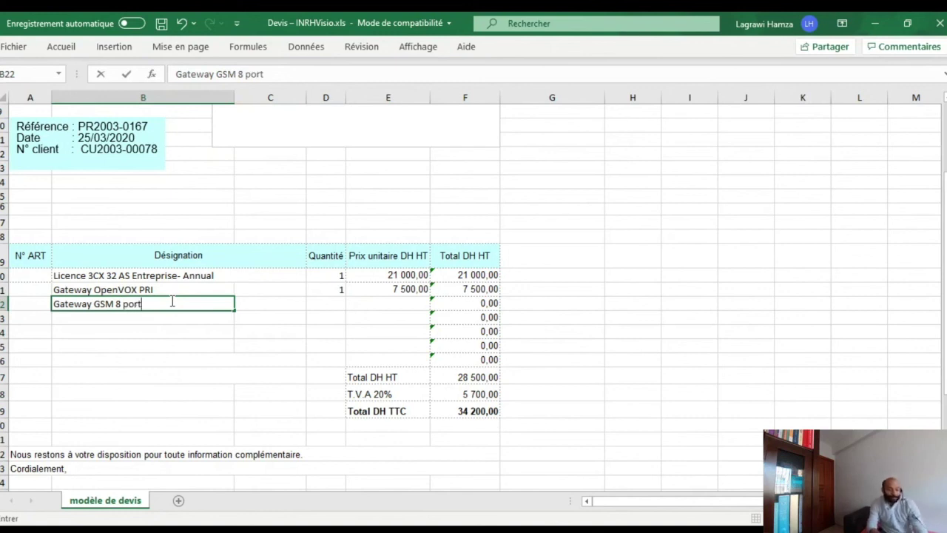
Set the GSM gateway line's quantity to 1 and its unit price to 11000
click(324, 308)
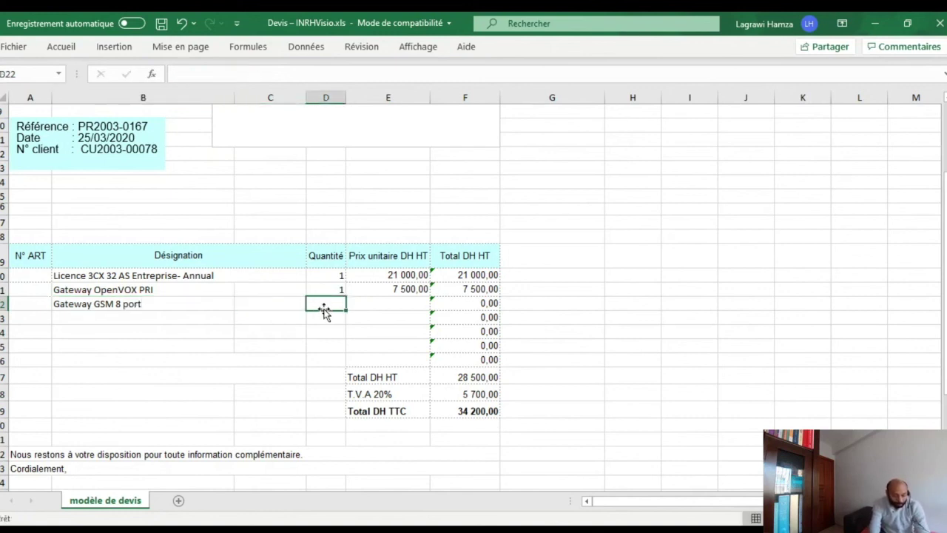
text(1)
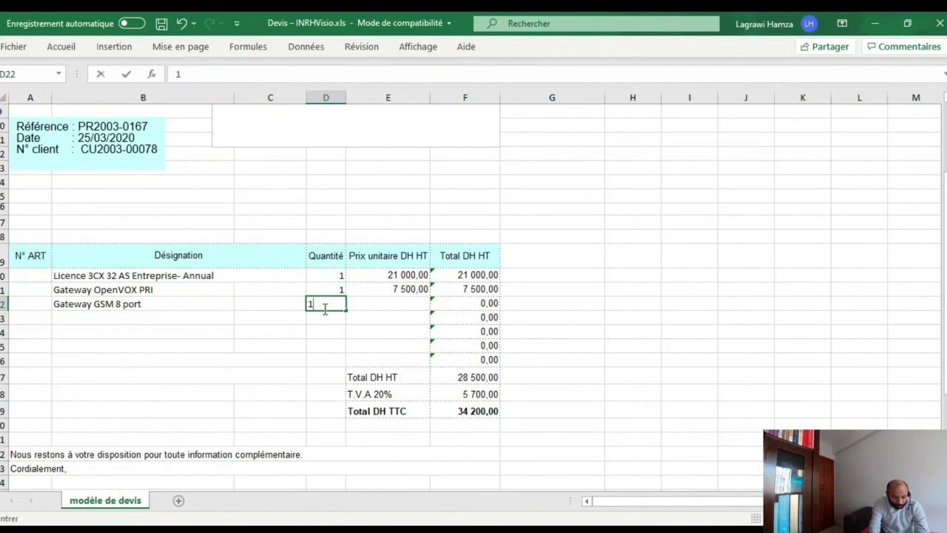
click(405, 311)
text(11000)
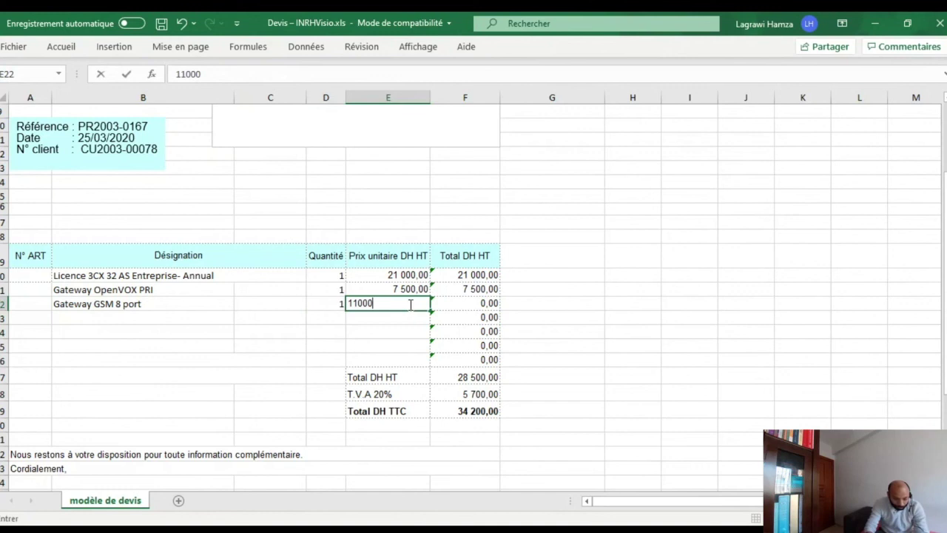
click(225, 335)
Fill in the fourth item line in row 23 with "Fanvil X210", quantity 1 and unit price 3500
click(141, 319)
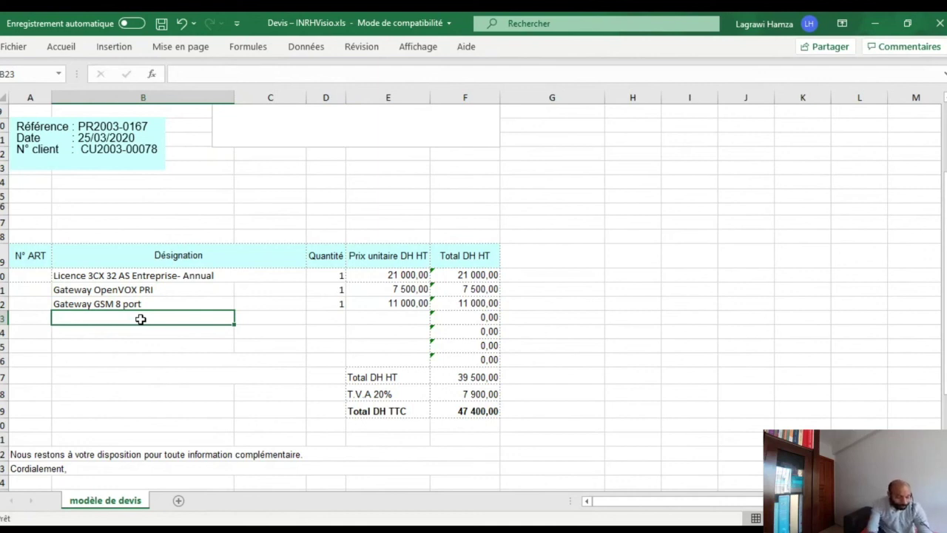
text(Fa)
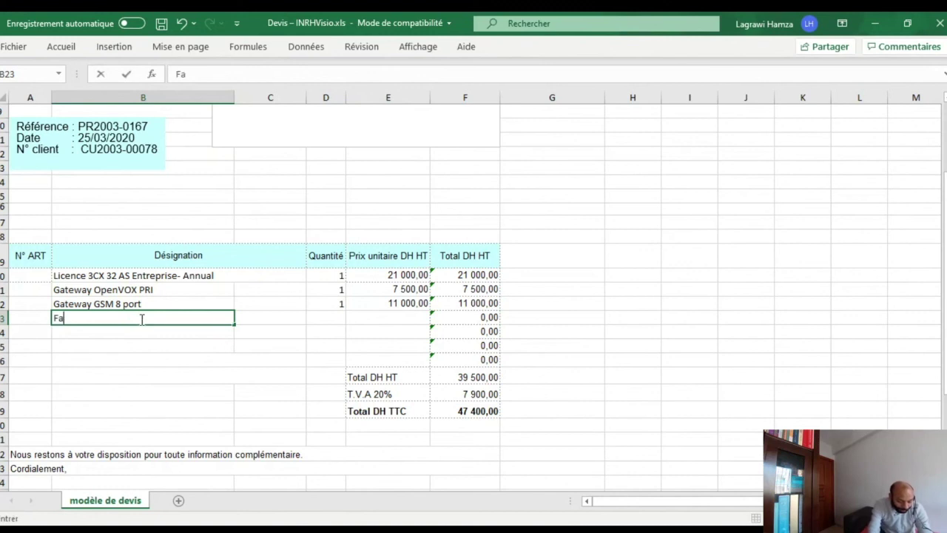
text(nvil x)
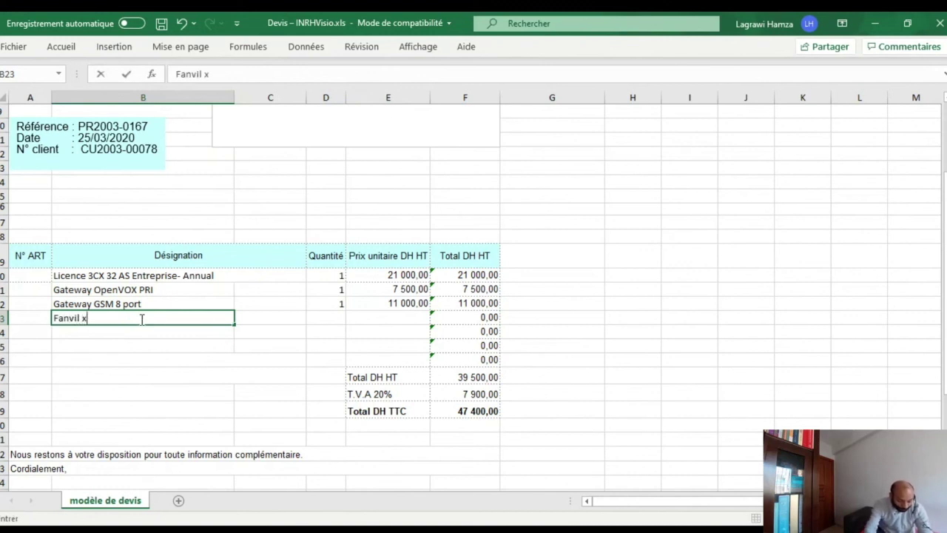
key(BackSpace)
text(X210)
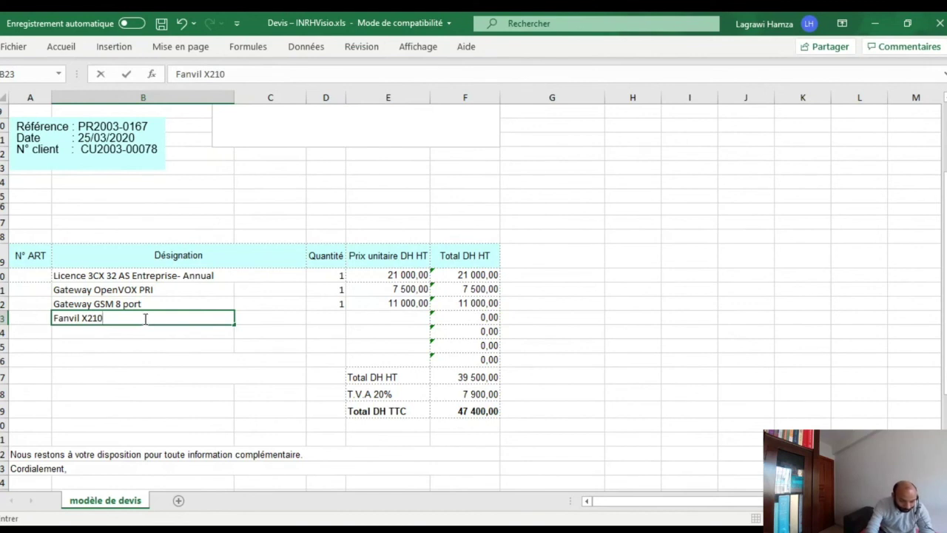
click(316, 316)
text(1)
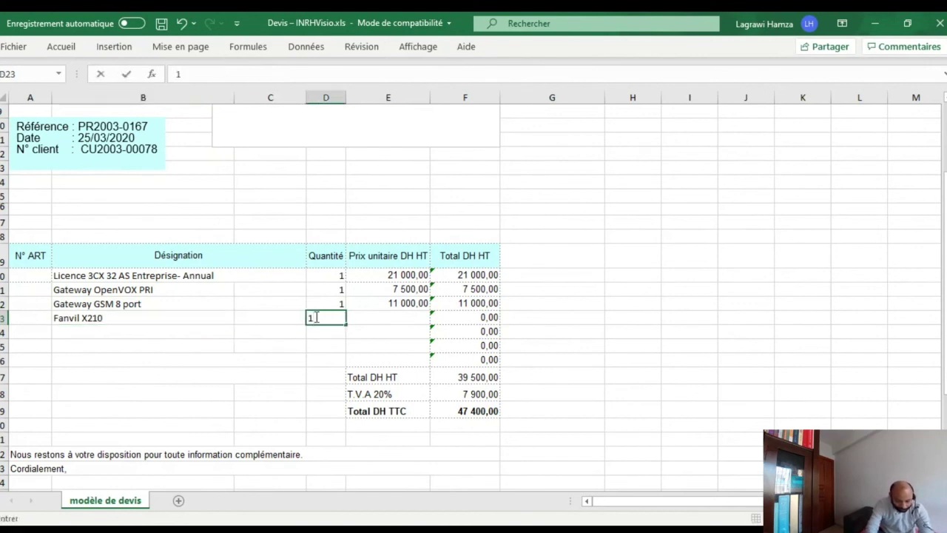
click(384, 314)
text(3500)
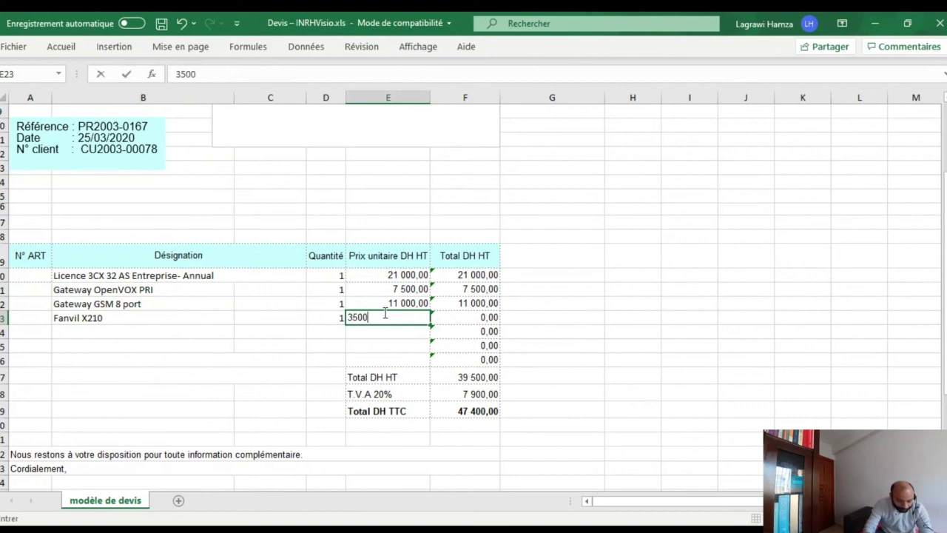
click(110, 328)
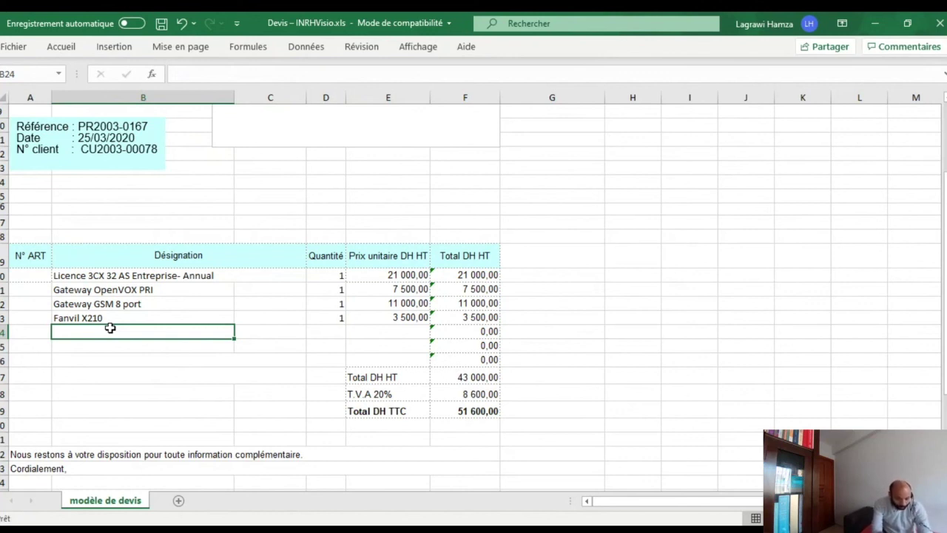
Insert a new row above row 25 and copy the line total formula from F24 down into F25
right_click(4, 346)
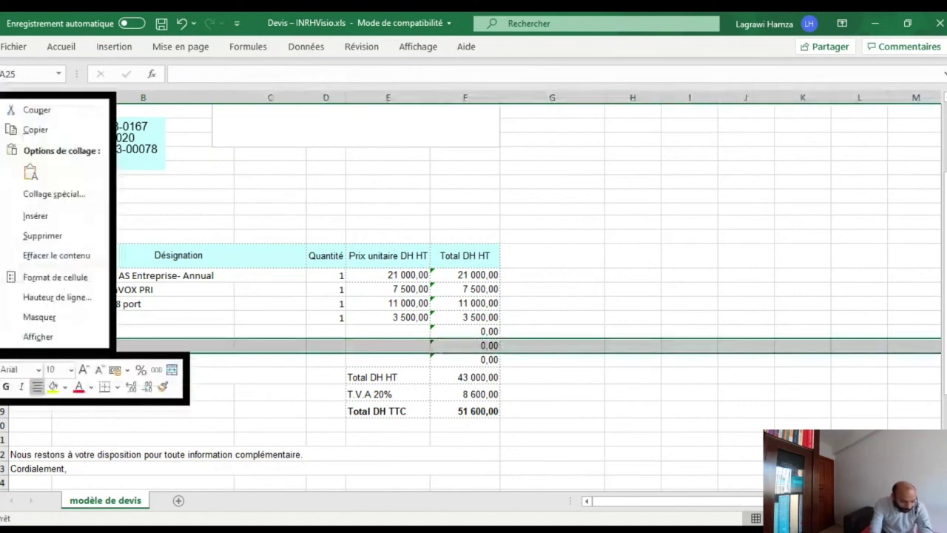
click(46, 215)
click(61, 328)
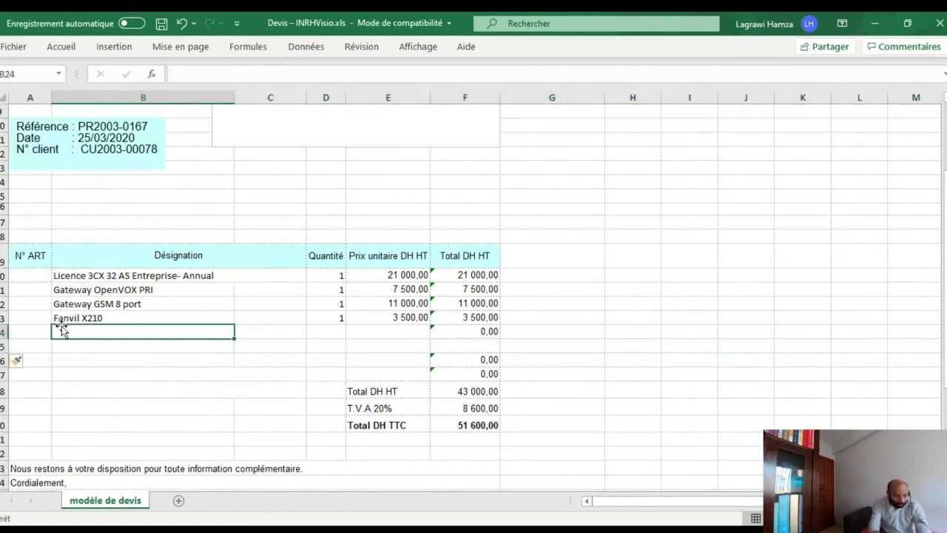
click(467, 330)
click(472, 343)
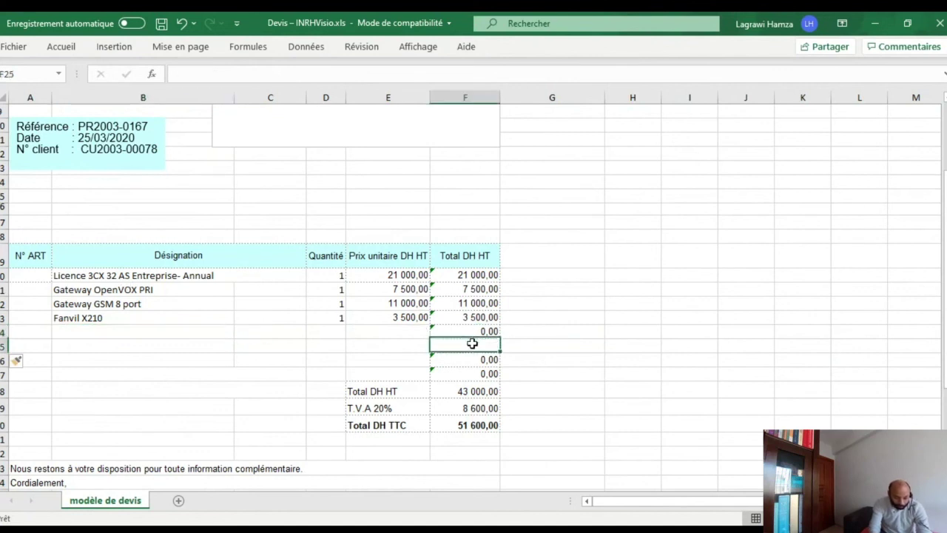
click(480, 333)
drag(501, 338, 501, 352)
Enter the phone designations "Fanvil x7", "Fanvil x5" and "Fanvil X3" in B24:B26
click(74, 328)
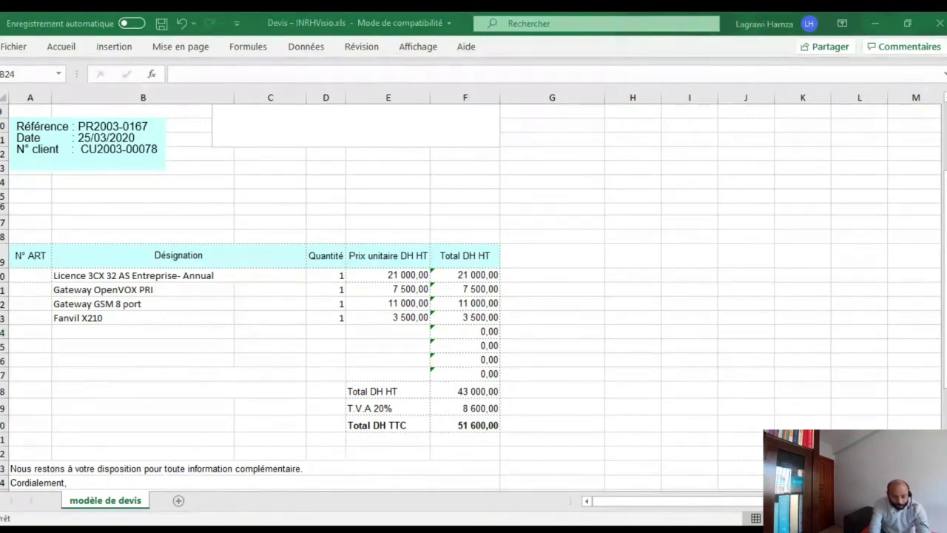
click(201, 332)
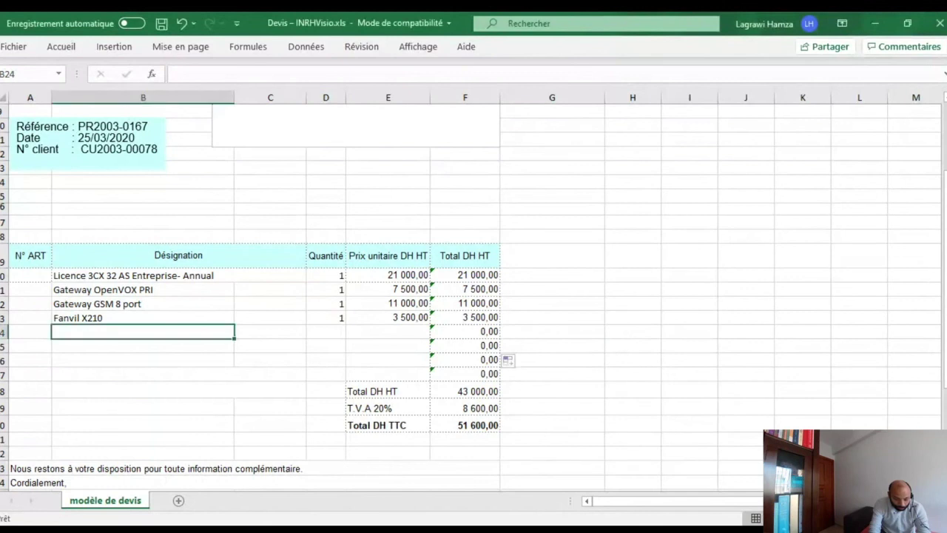
text(Fanvil x)
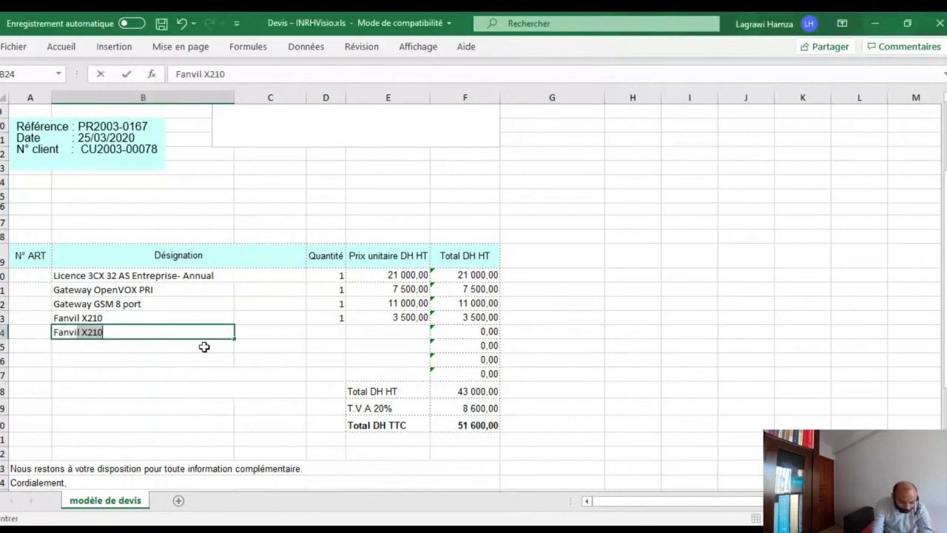
text(7)
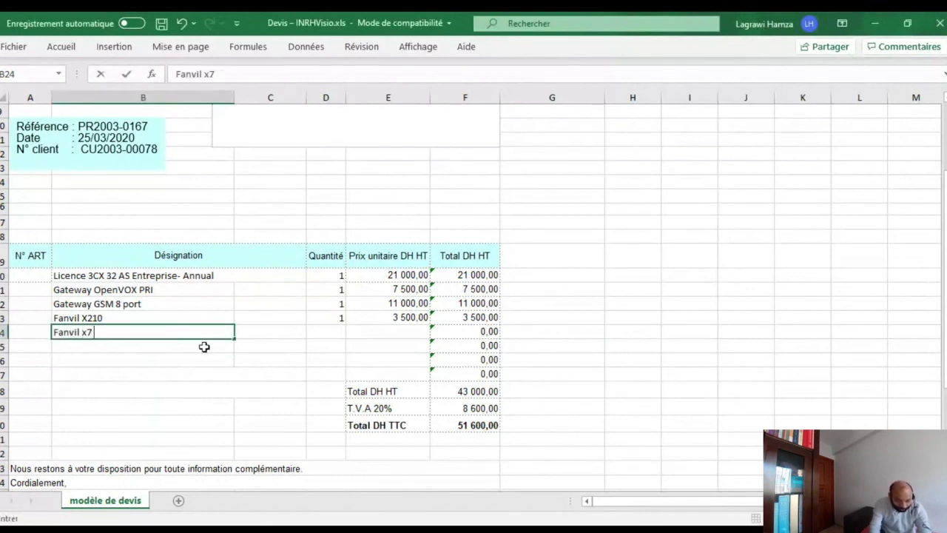
key(Return)
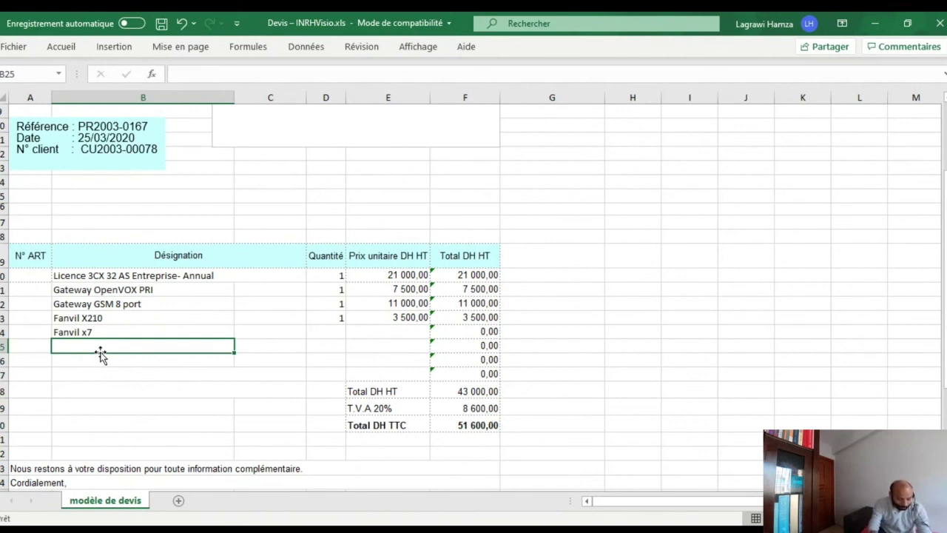
text(Fa)
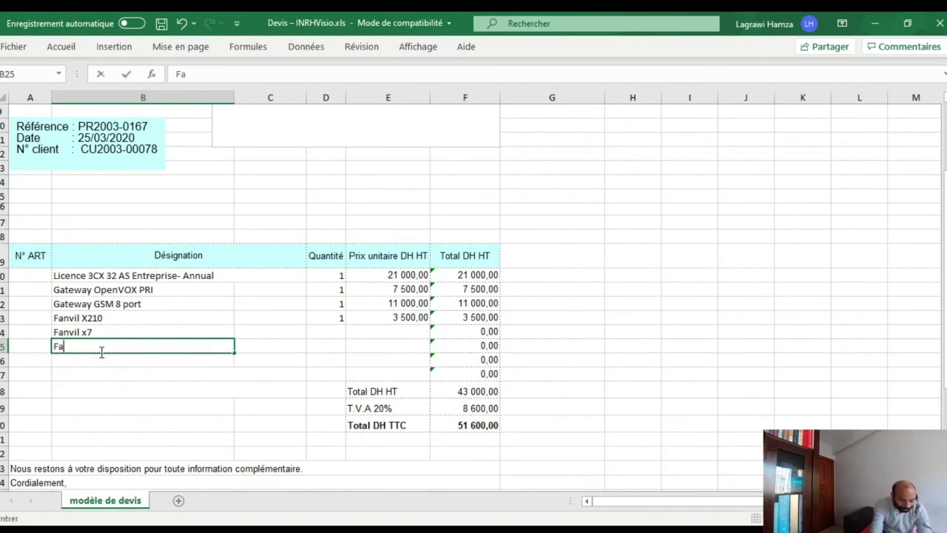
text(nvil x5)
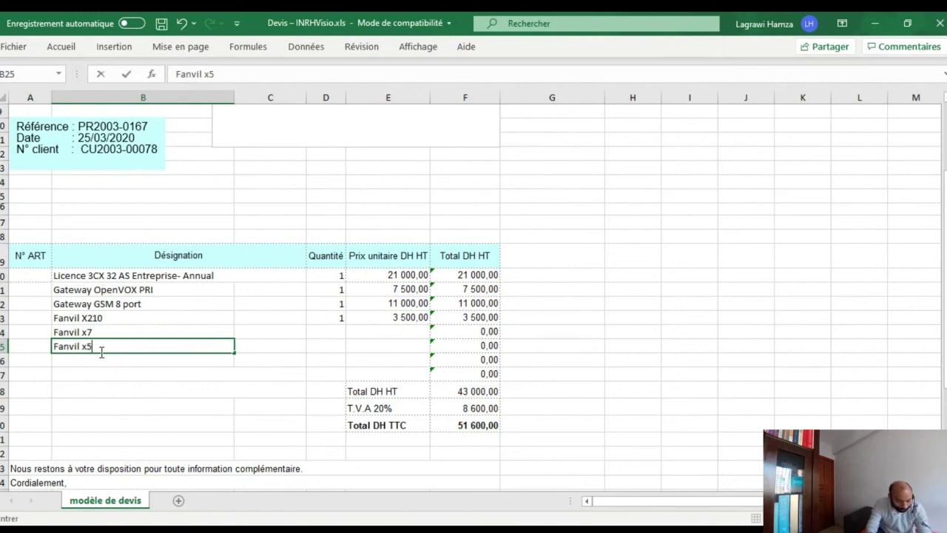
click(87, 366)
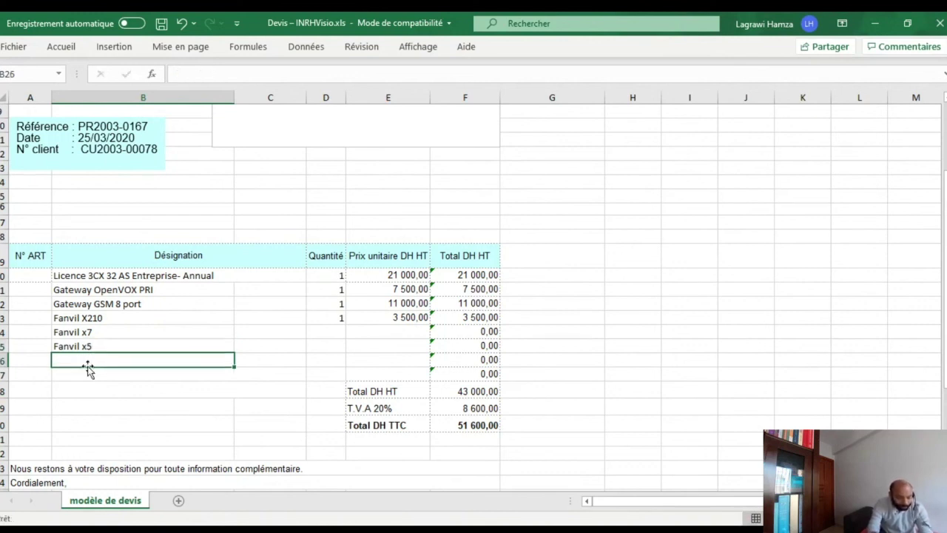
text(Fanvil)
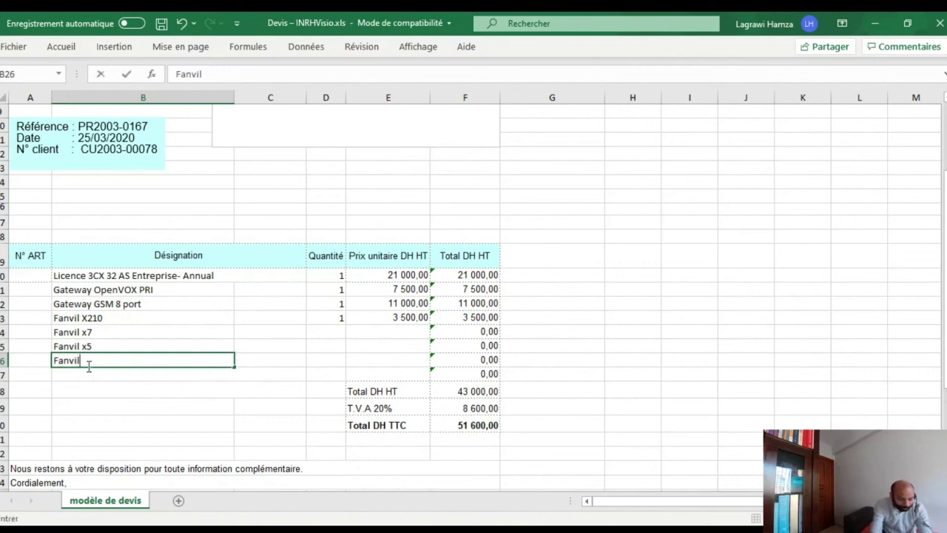
text( X)
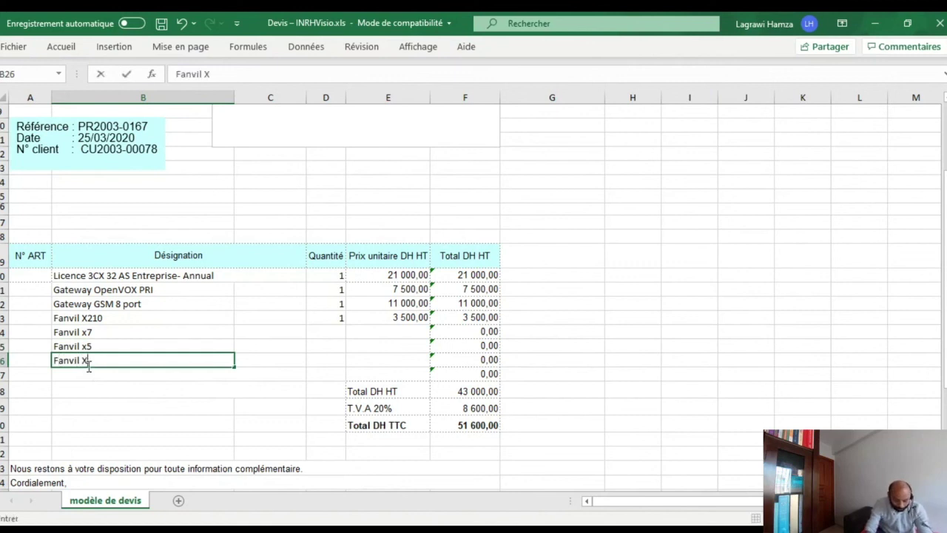
text(3)
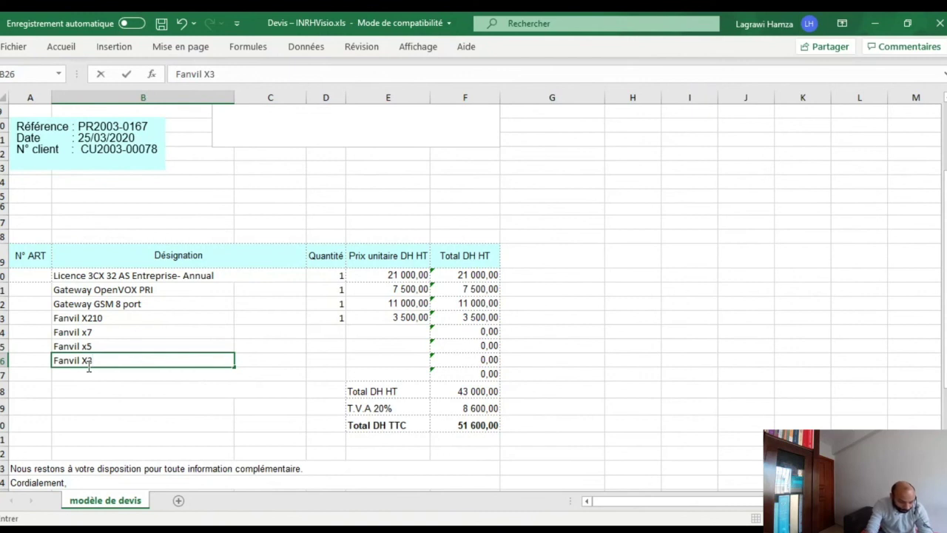
Capitalise the x in the two phone designations in B25 and B24 so they read "Fanvil X5" and "Fanvil X7"
click(88, 348)
double_click(88, 348)
key(BackSpace)
text(X)
click(86, 333)
double_click(86, 333)
key(BackSpace)
text(X)
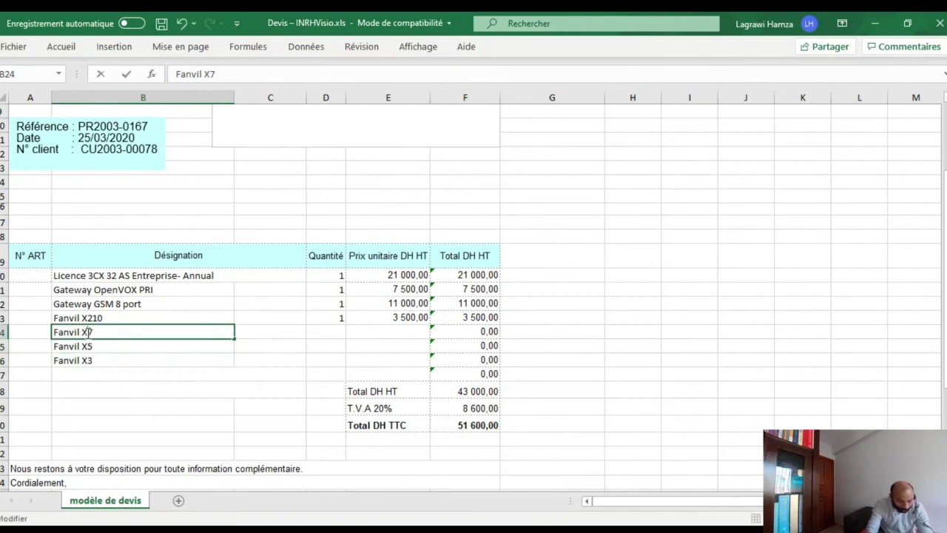
click(123, 384)
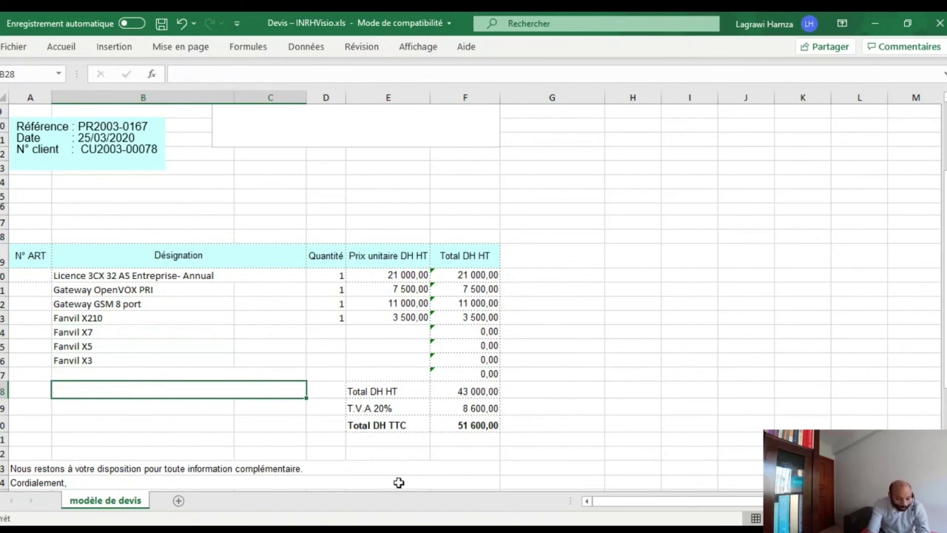
click(141, 375)
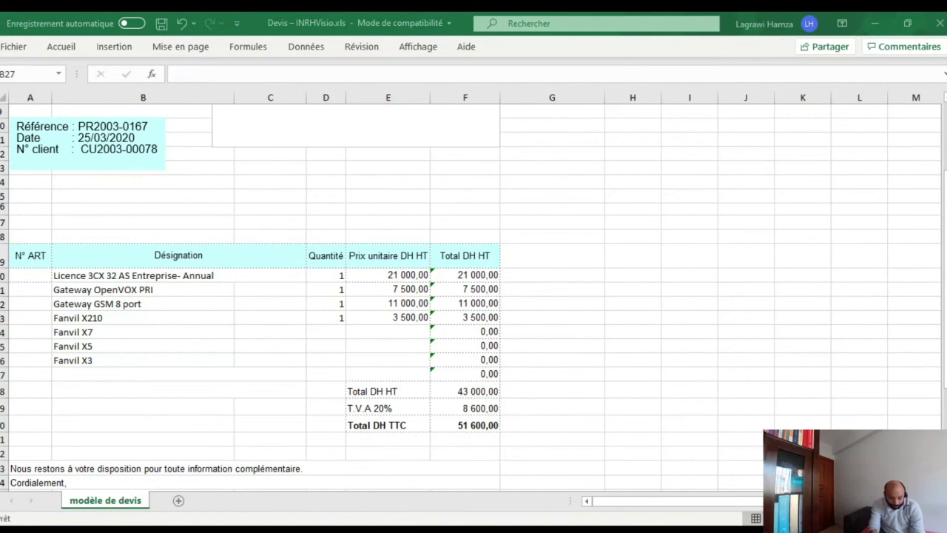
Set the Fanvil X7 line's quantity to 1 and its unit price to 2800
click(326, 331)
text(1)
key(Tab)
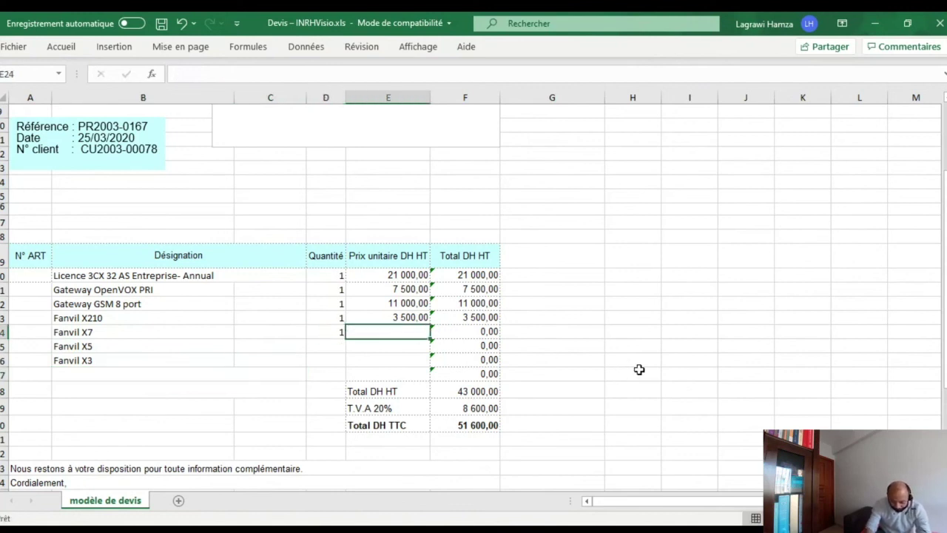
text(2)
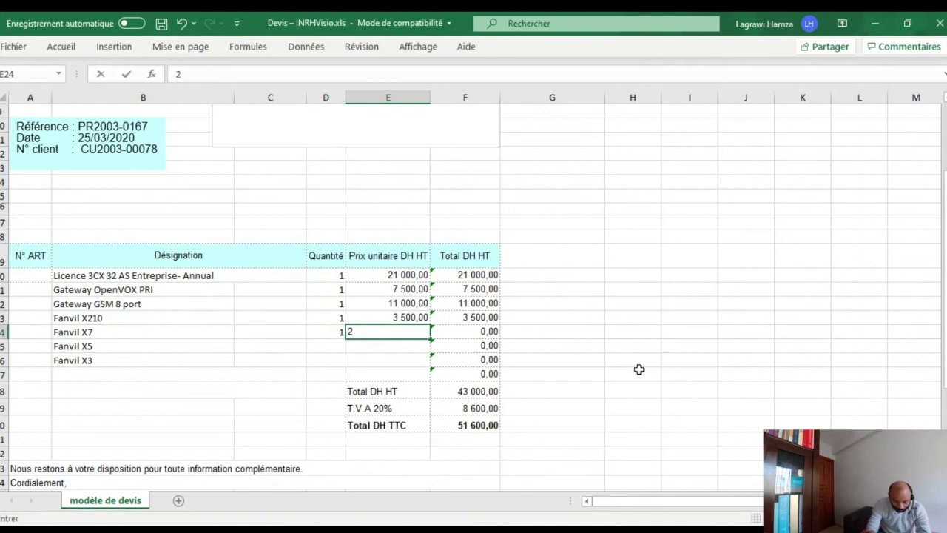
text(800)
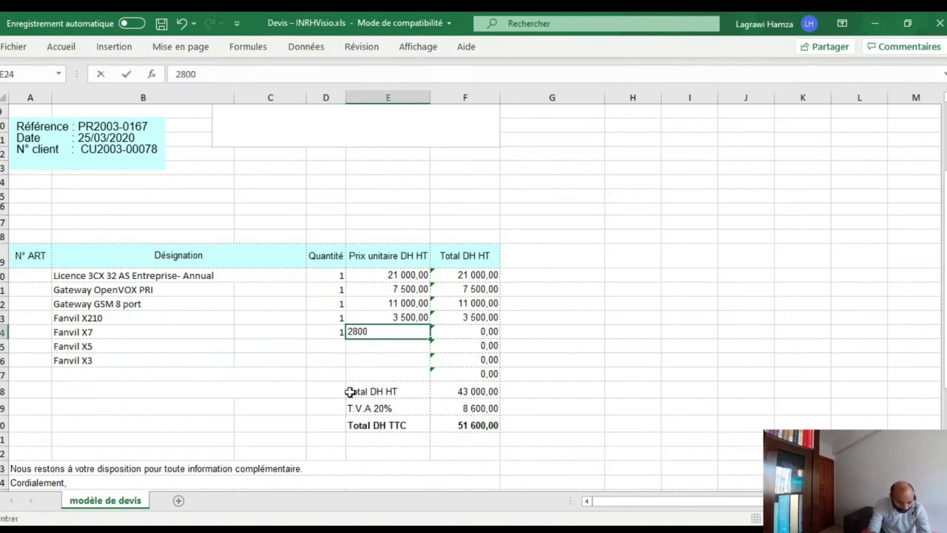
click(321, 343)
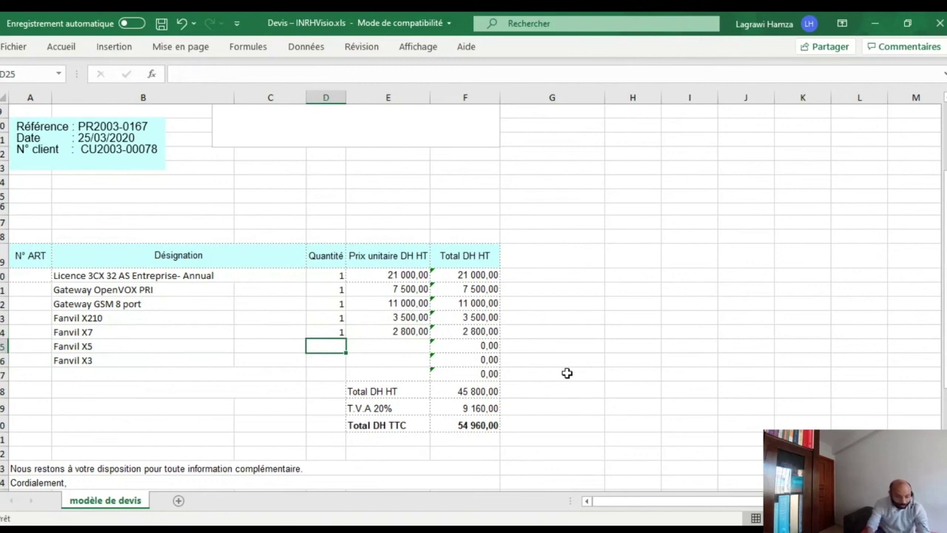
Set the Fanvil X5 line's quantity to 10 and its unit price to 1500
text(10)
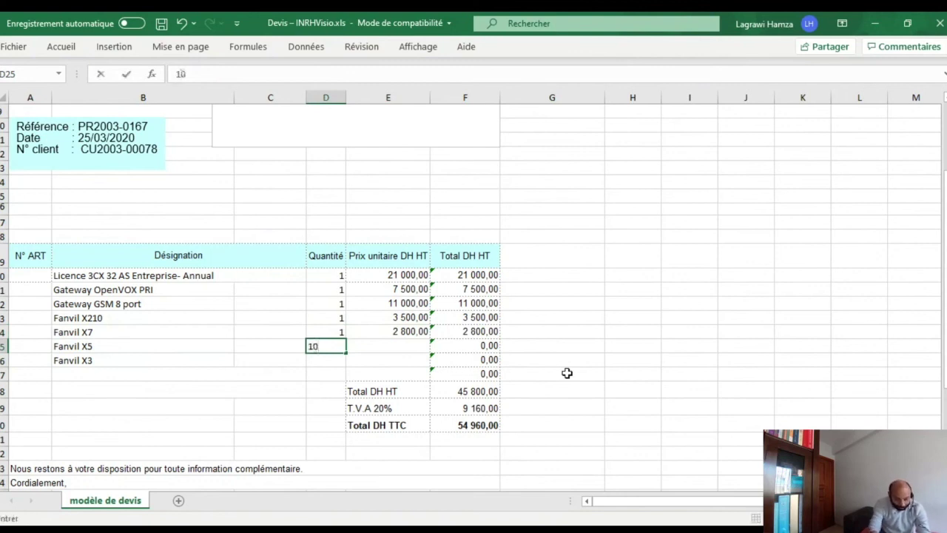
click(406, 349)
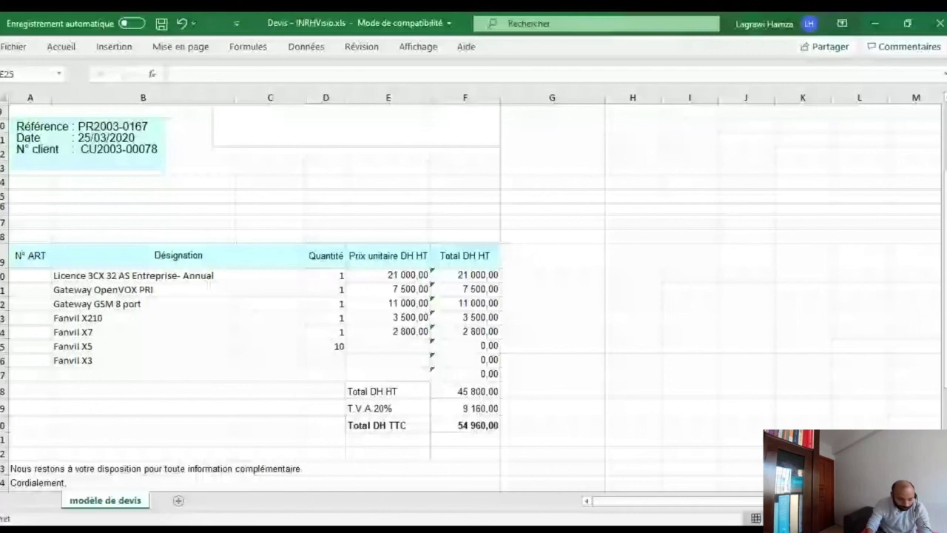
text(1500)
Set the Fanvil X3 line's quantity to 89 and its unit price to 750
click(323, 359)
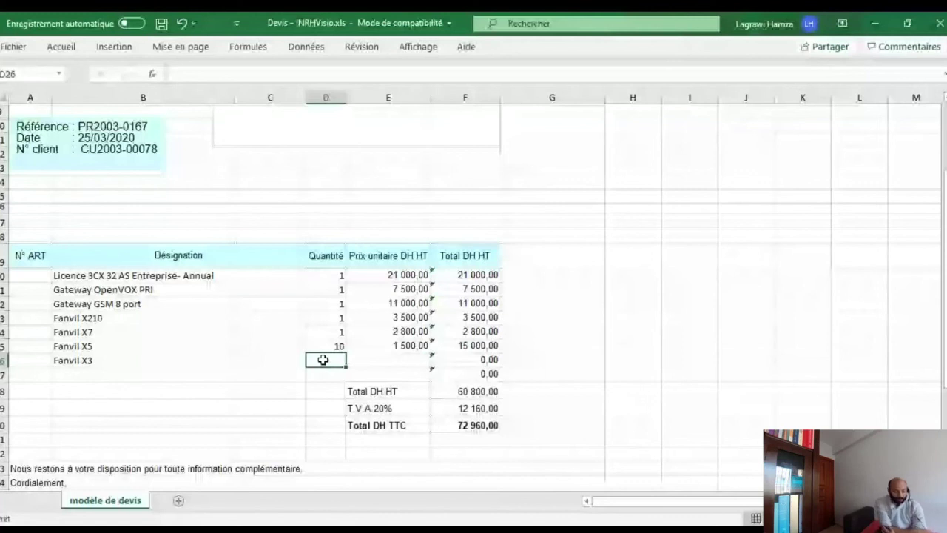
text(89)
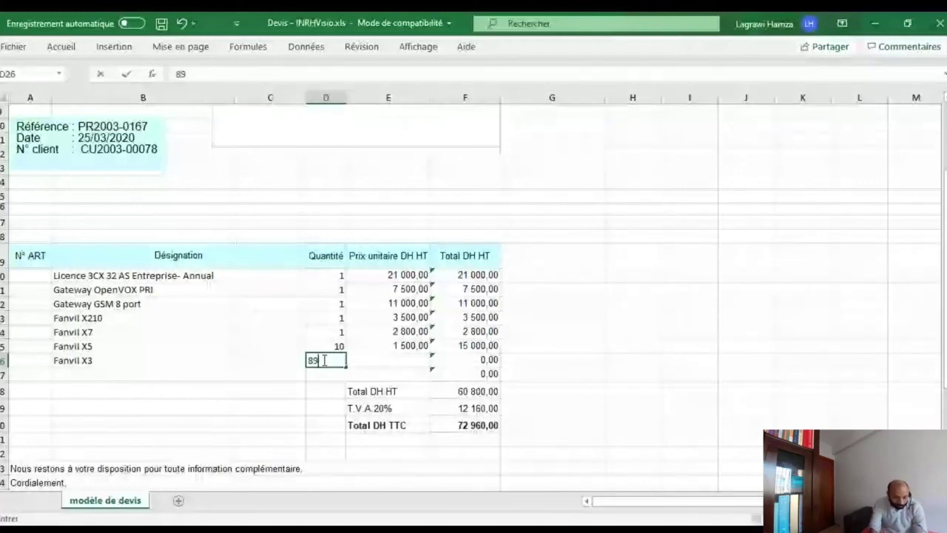
click(403, 360)
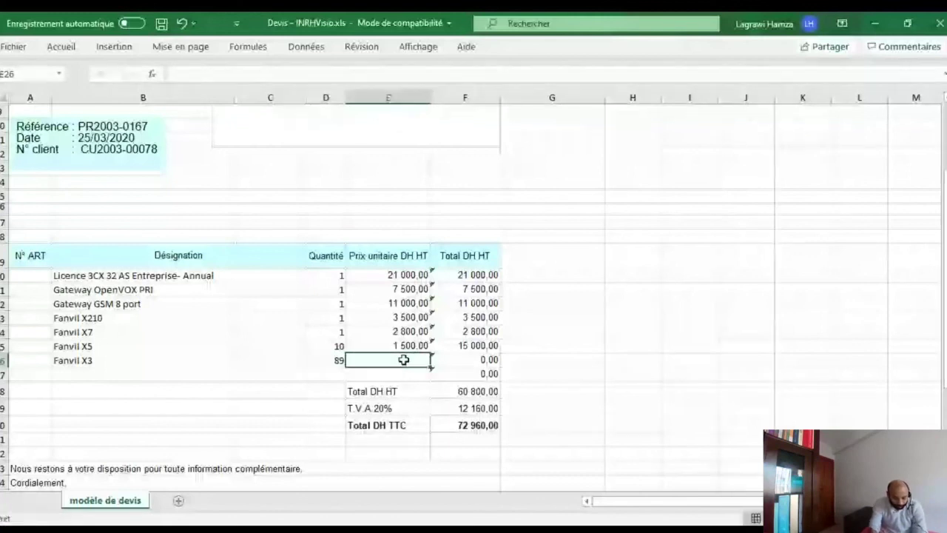
text(750)
click(524, 361)
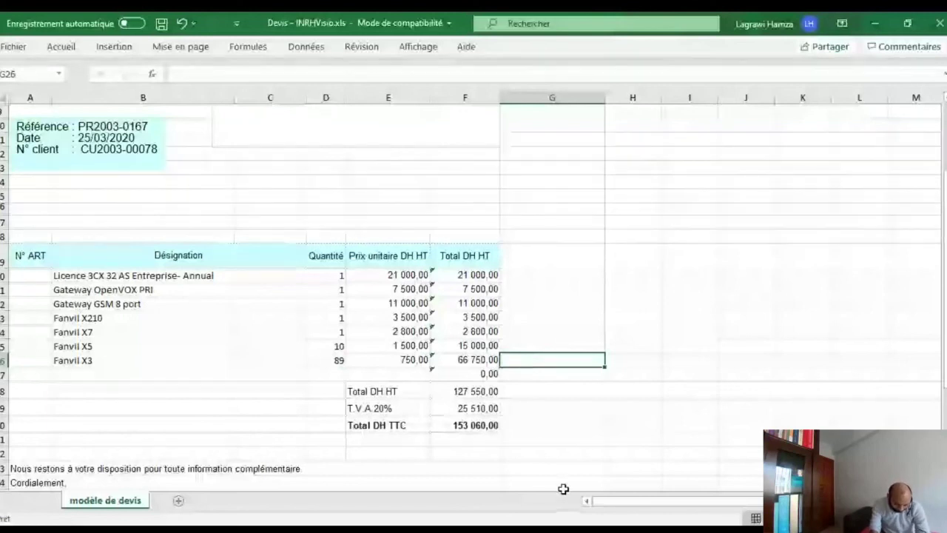
Add a "Prestation de service" line in row 27 with quantity 5 and unit price 4000
click(83, 378)
text(Prest)
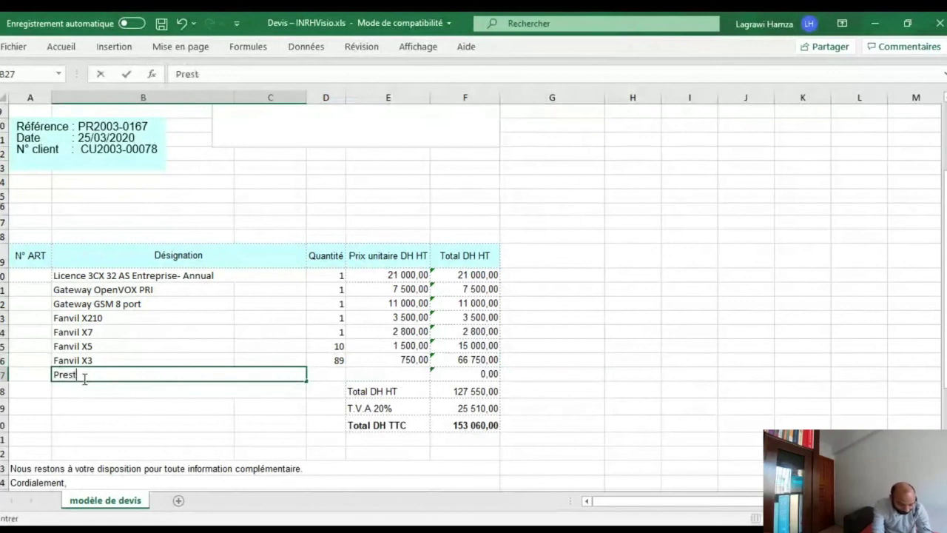
text(ation de s)
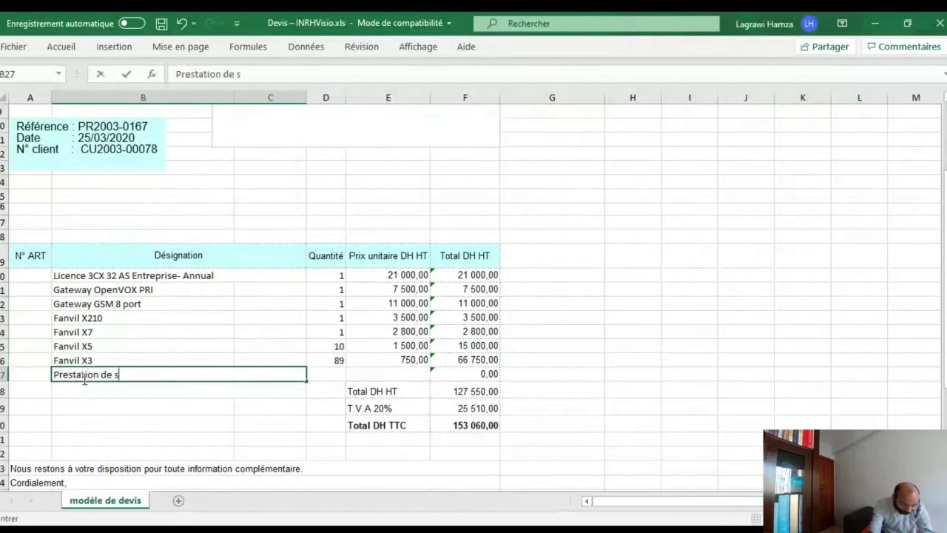
text(ervice)
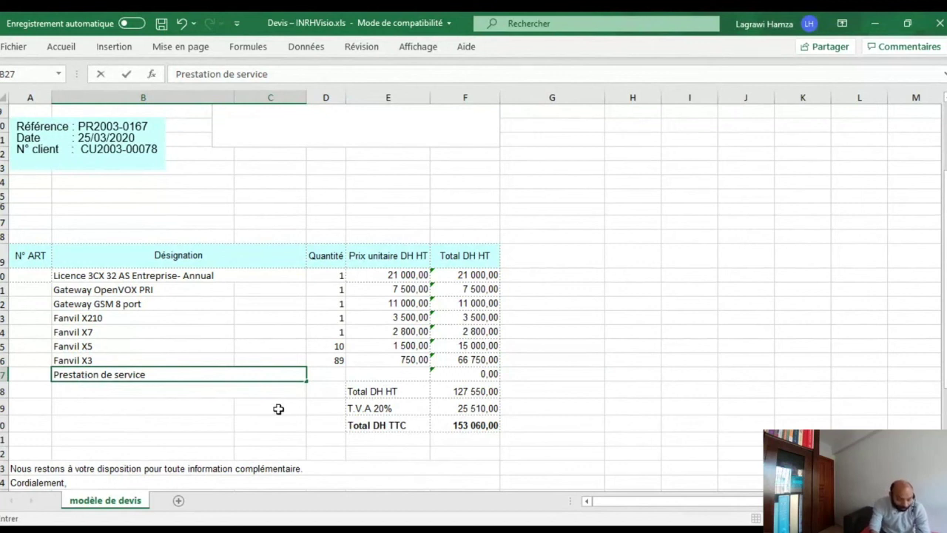
click(338, 375)
text(5)
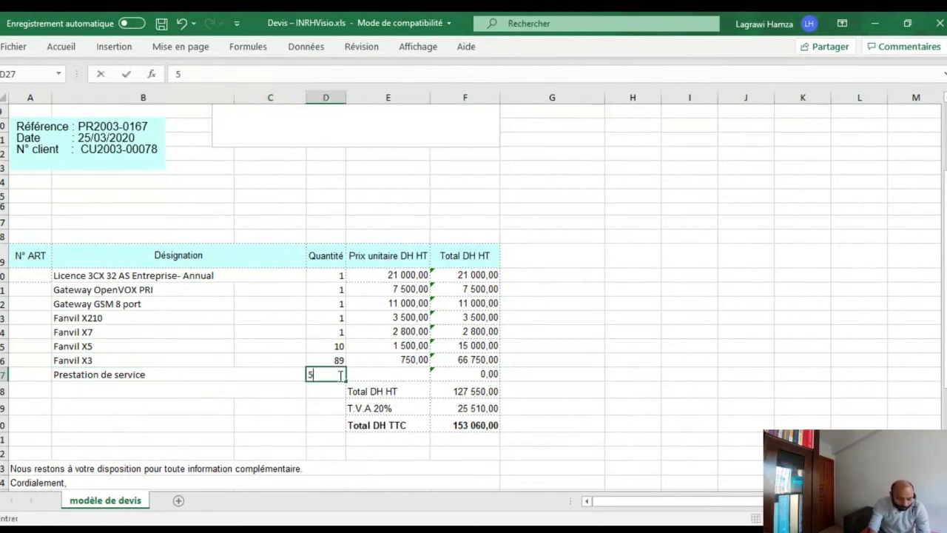
click(385, 373)
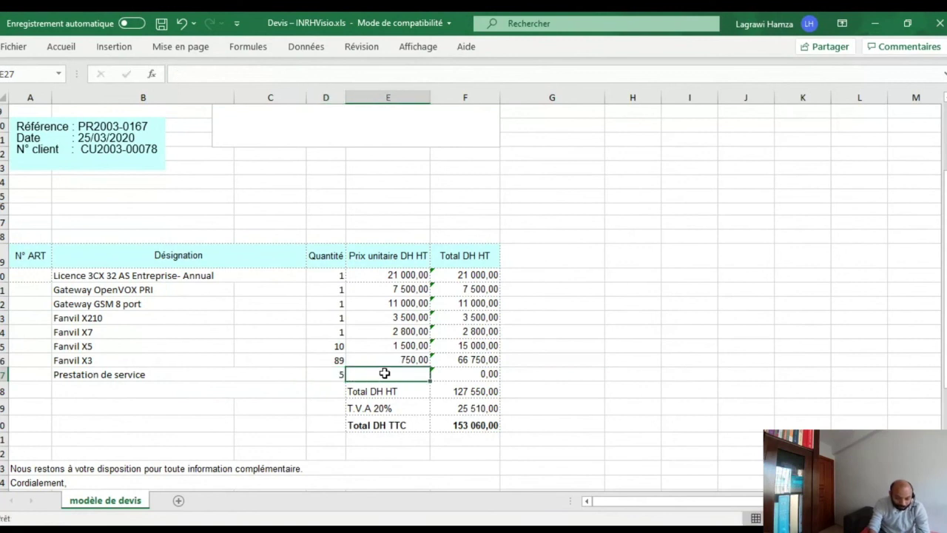
text(4000)
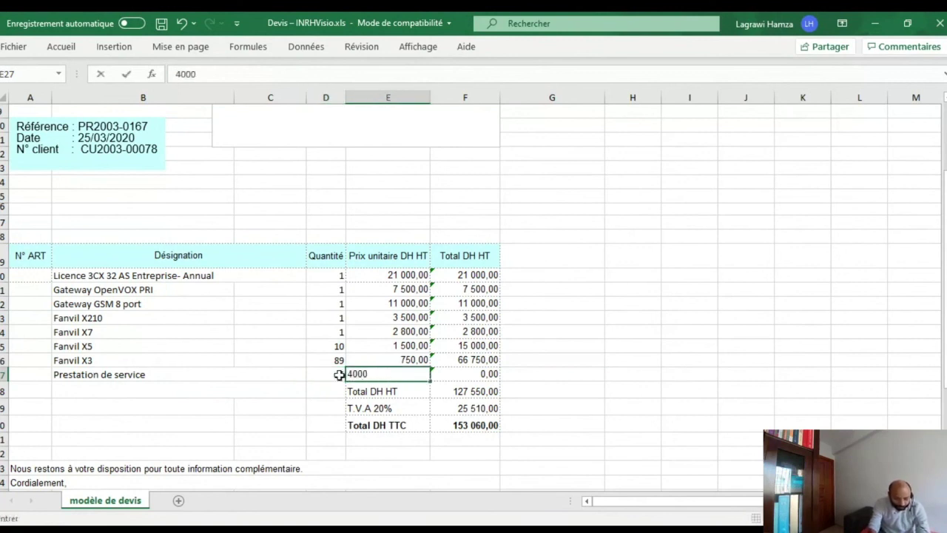
click(274, 393)
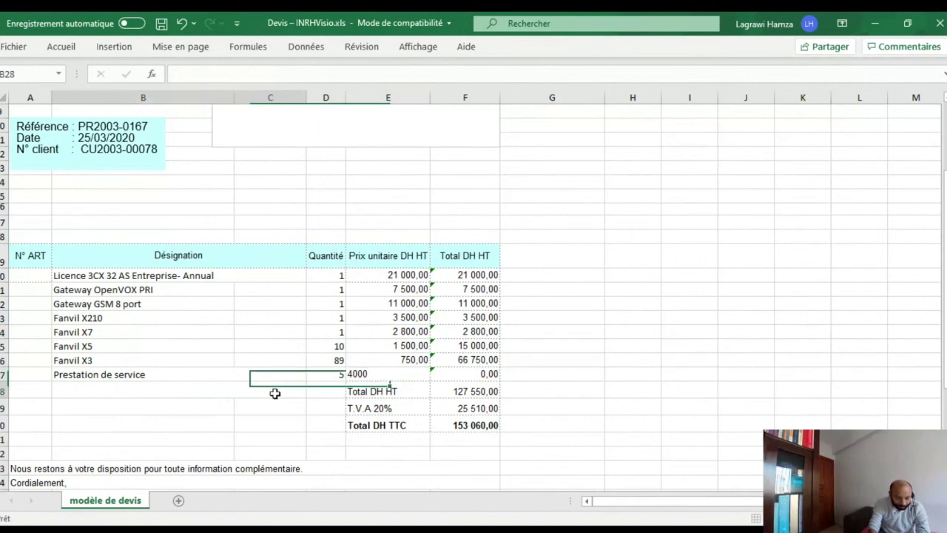